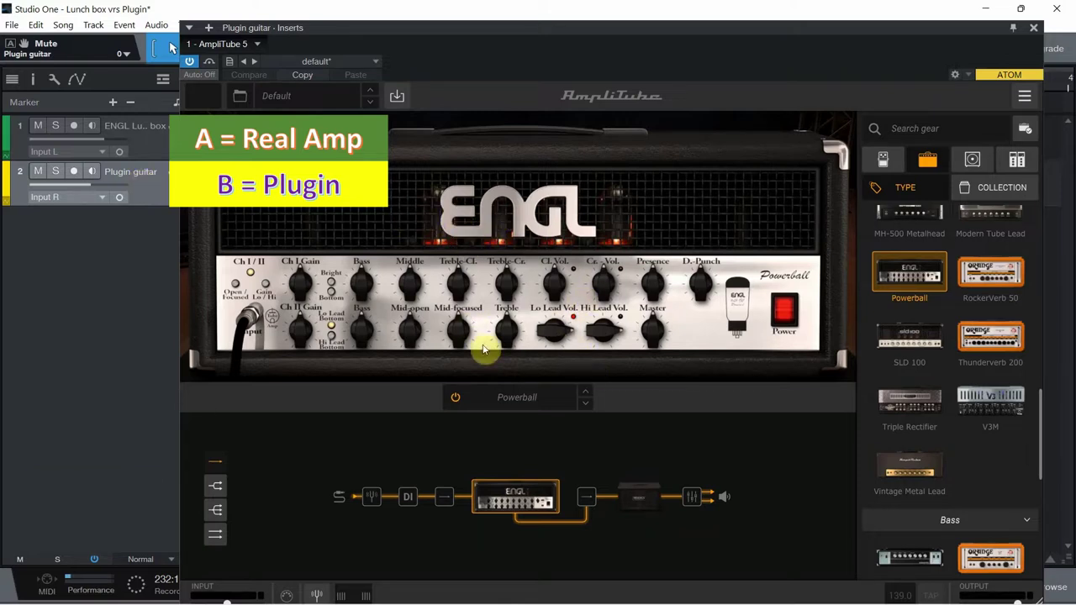
Inspect the AmpliTube 5 cabinet's microphone setup and speaker selection, and close the plugin window
click(643, 509)
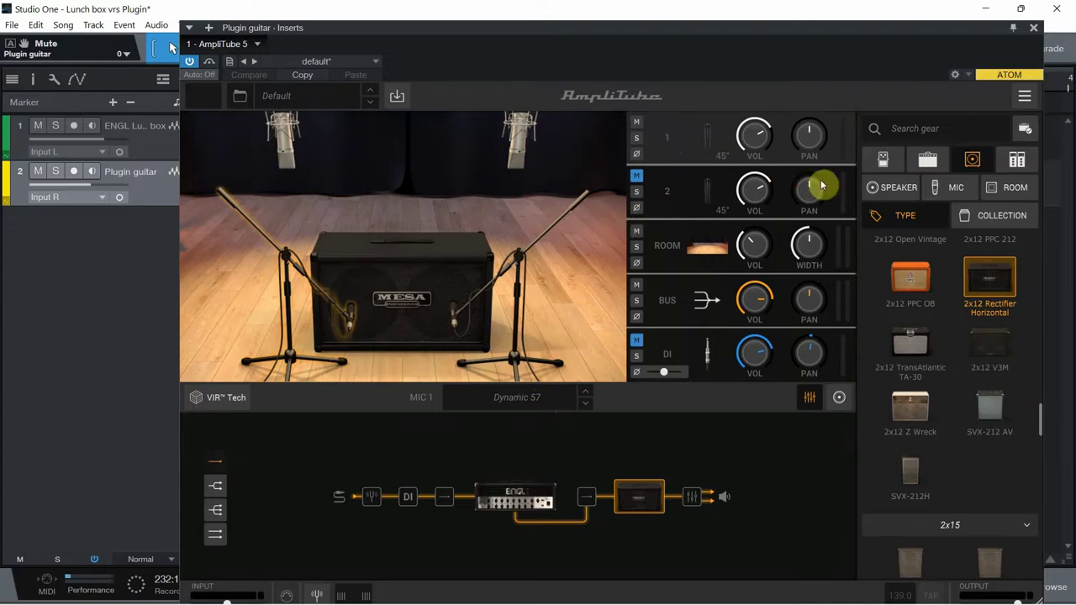
click(876, 188)
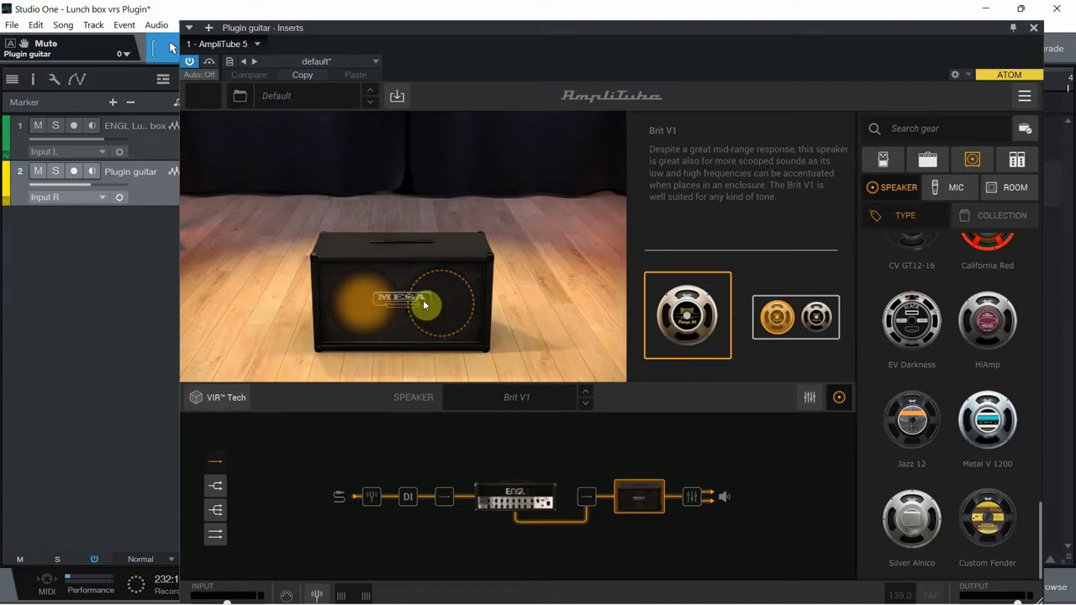
click(1035, 29)
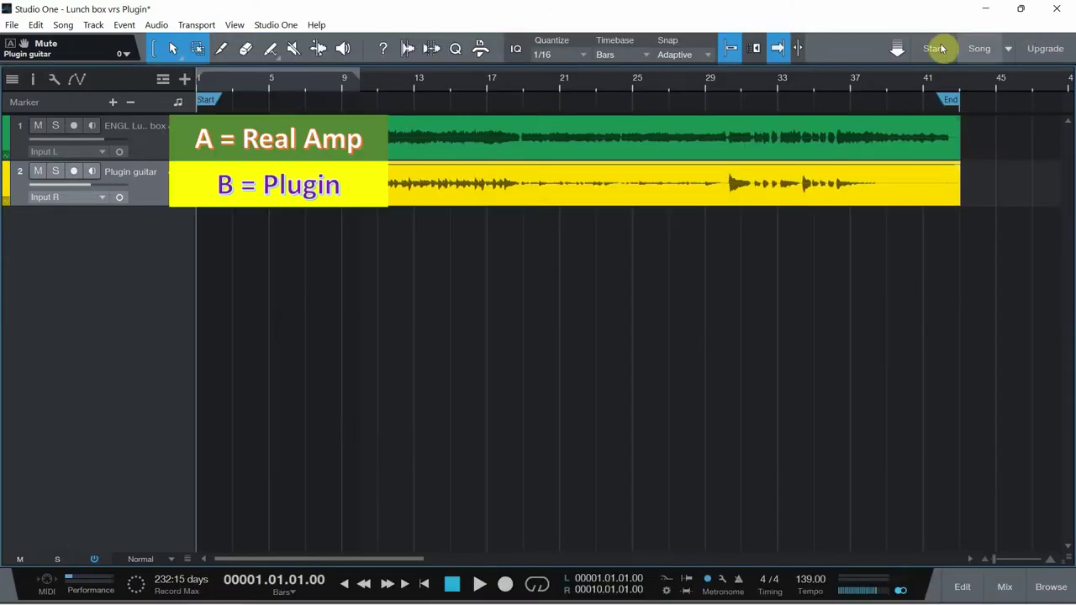
Mute the Plugin guitar track, audition the ENGL Lunch box track from the song start, and stop playback
click(38, 171)
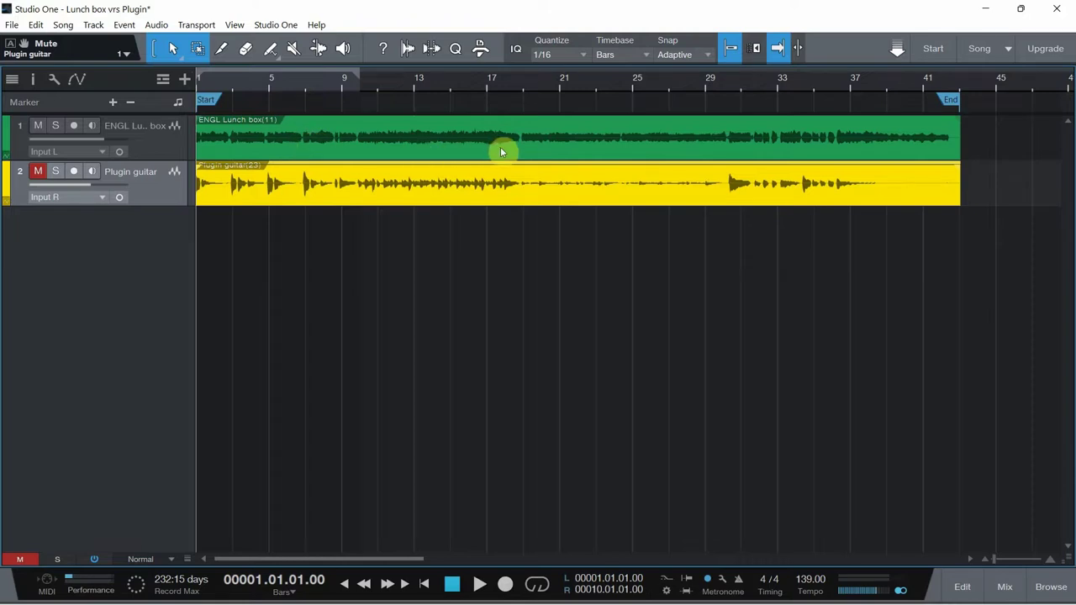
click(480, 587)
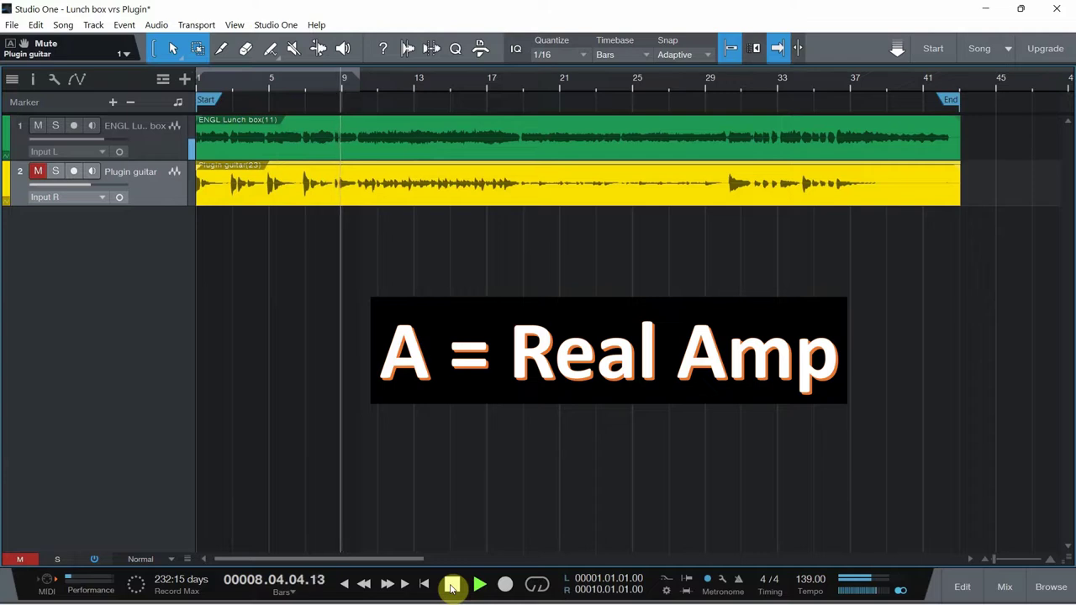
click(452, 586)
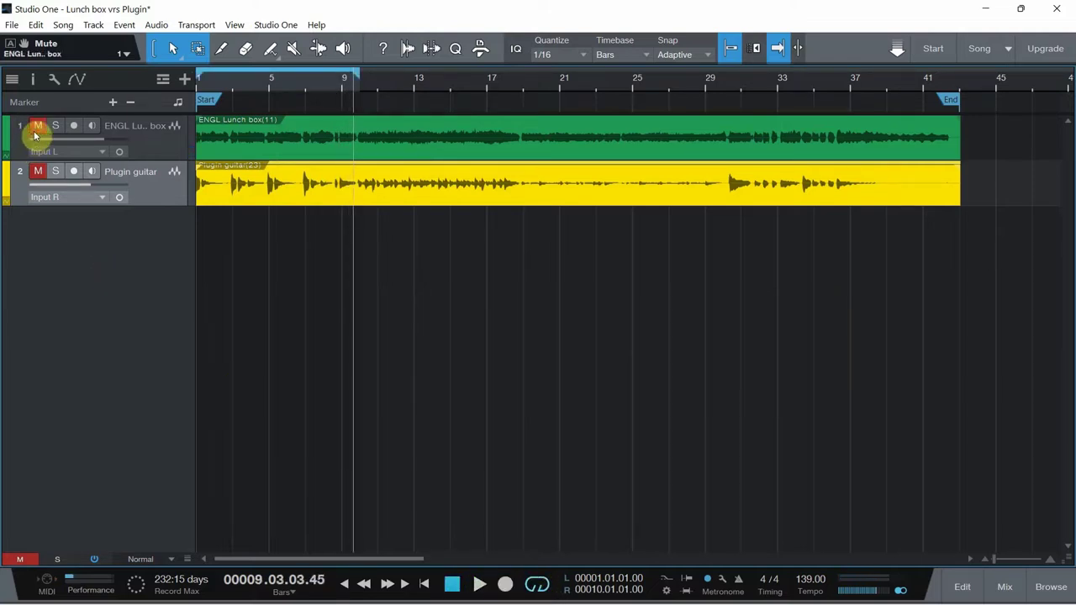
Mute the ENGL Lunch box track, unmute Plugin guitar, and play bars 1 to 10 looped from the song start
click(38, 172)
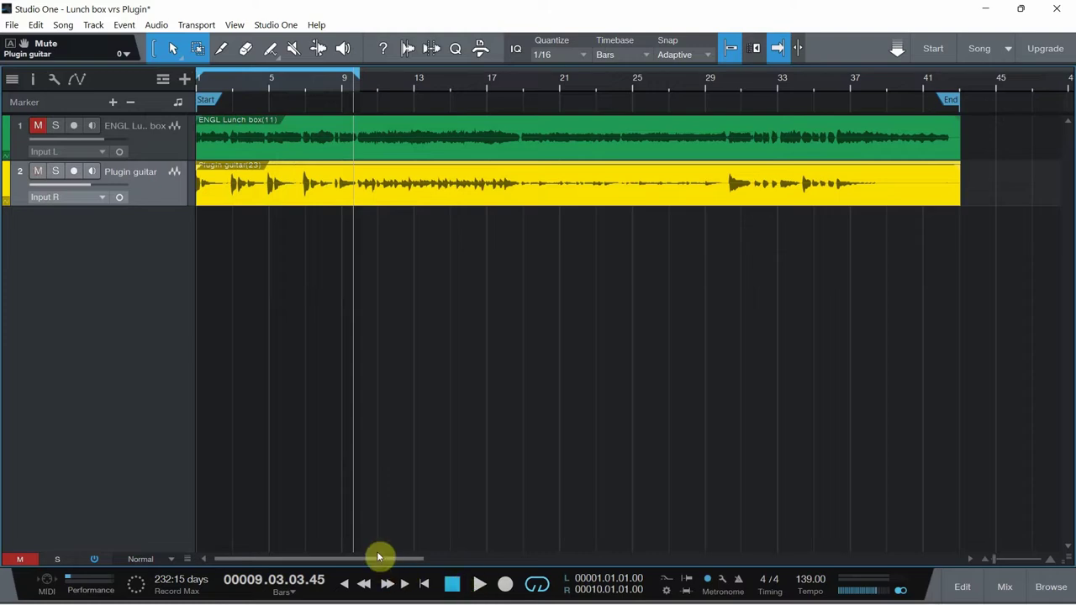
click(423, 584)
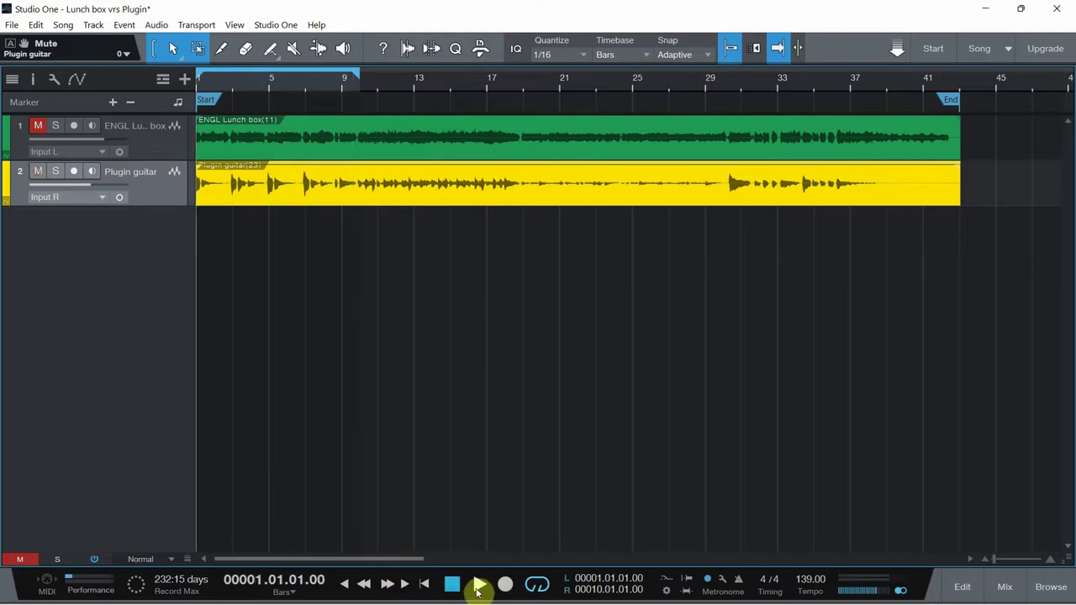
click(478, 586)
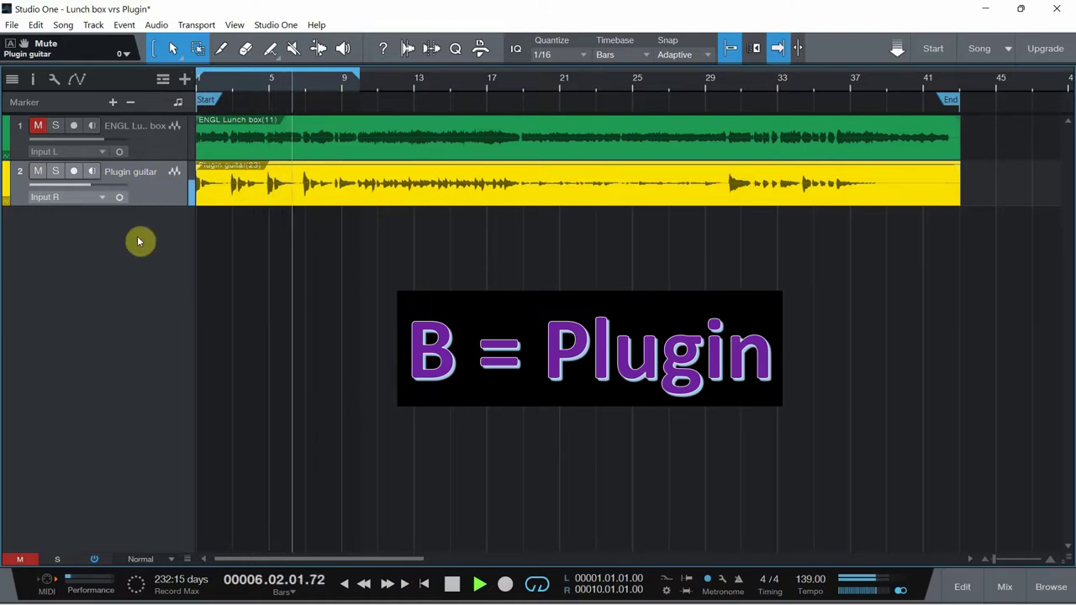
Compare the two guitar tracks over the opening loop by swapping their mutes, finishing on ENGL Lunch box, and stop playback
click(38, 126)
click(38, 170)
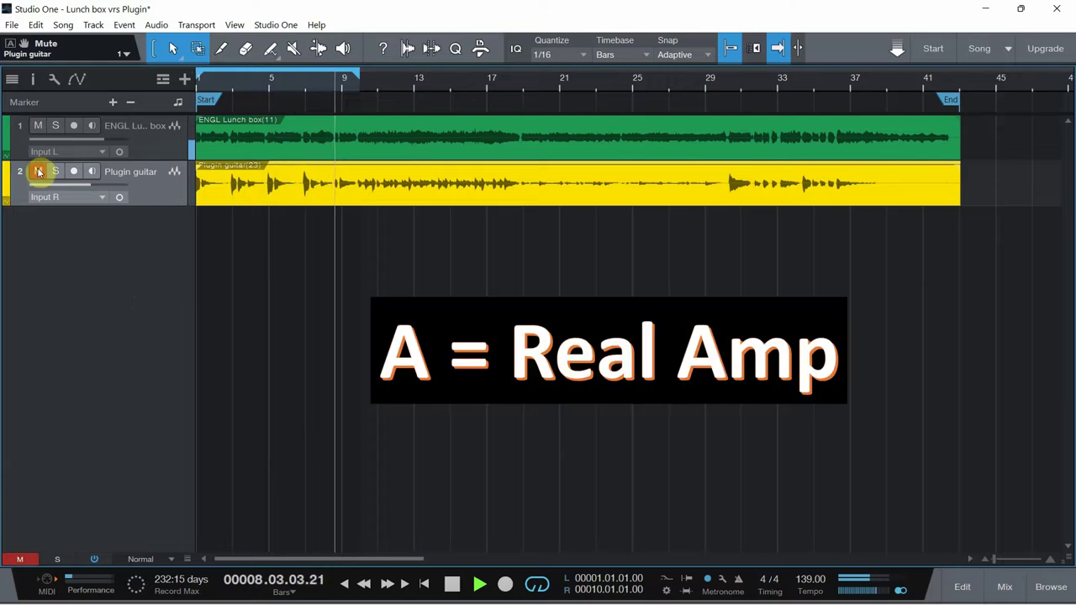
click(38, 126)
click(38, 172)
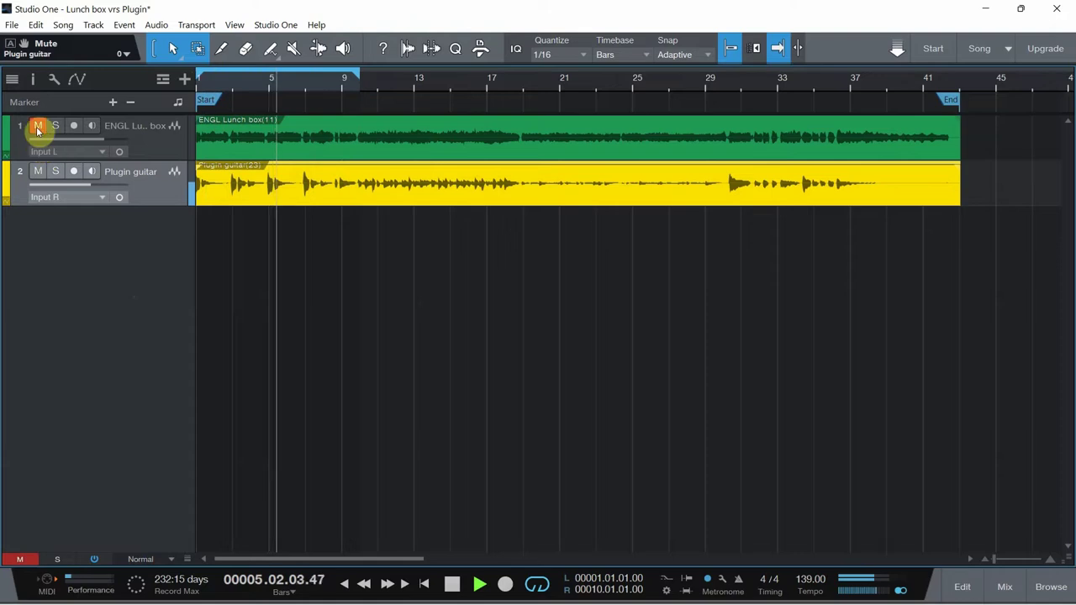
click(38, 171)
click(39, 125)
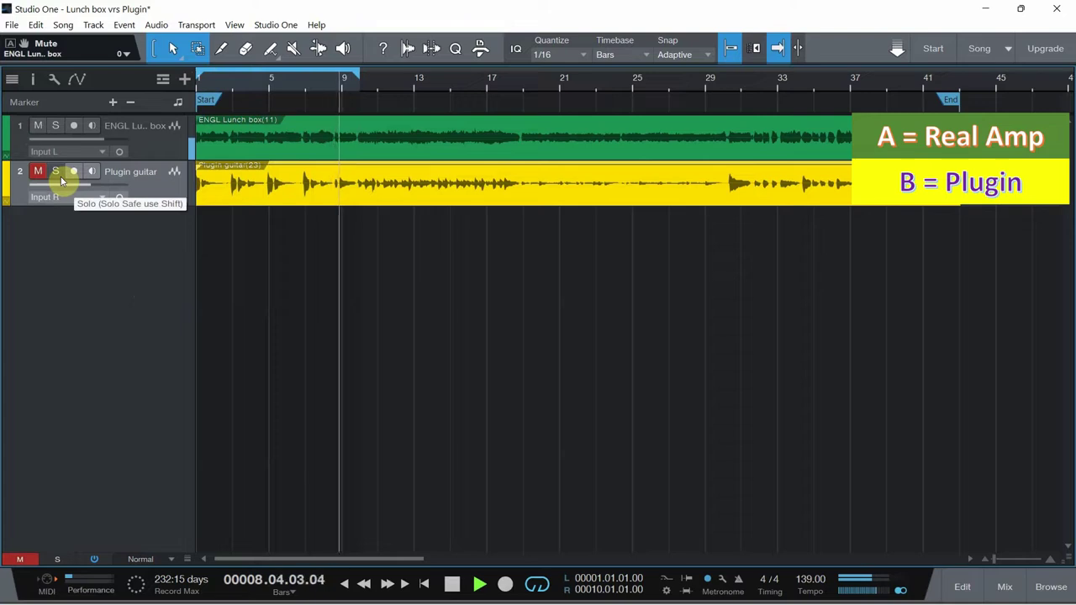
click(451, 583)
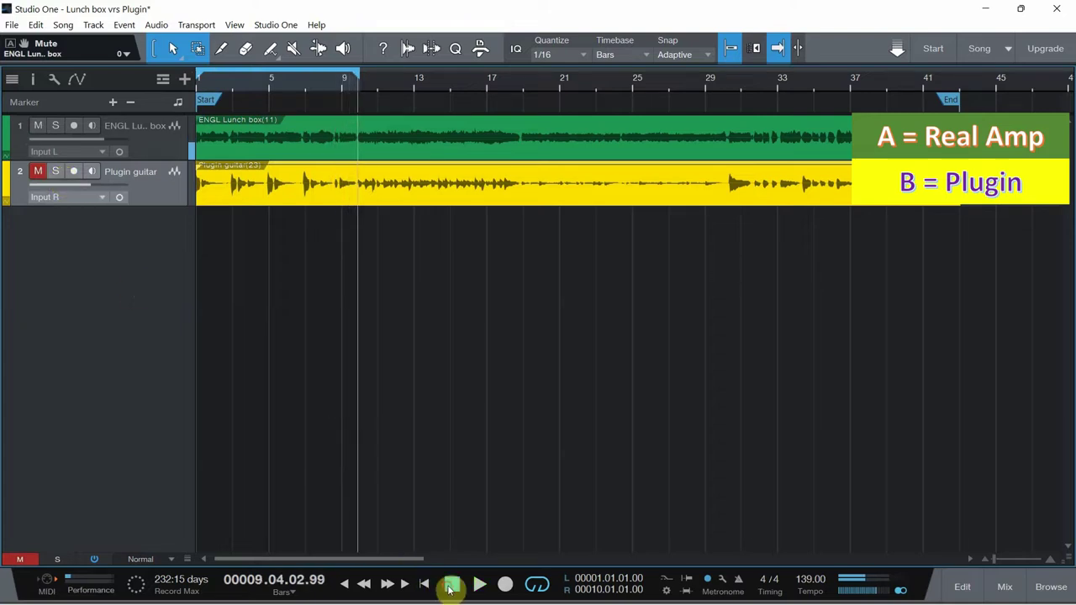
Define a loop from bar 18 to bar 30, start looped playback, and shift the loop start to bar 19
click(515, 93)
click(543, 583)
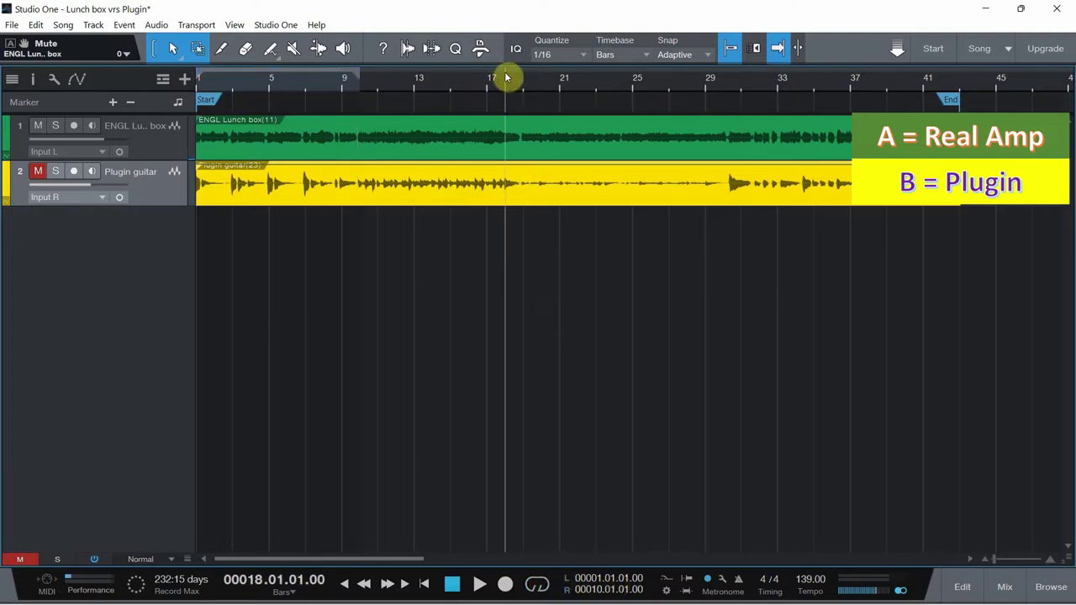
drag(511, 68, 728, 93)
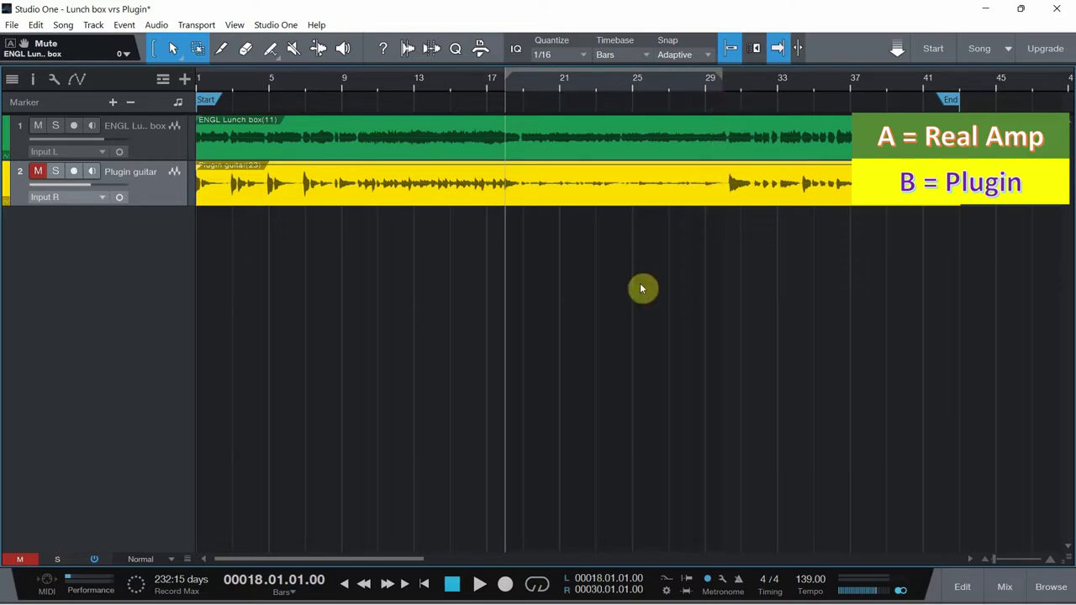
click(528, 584)
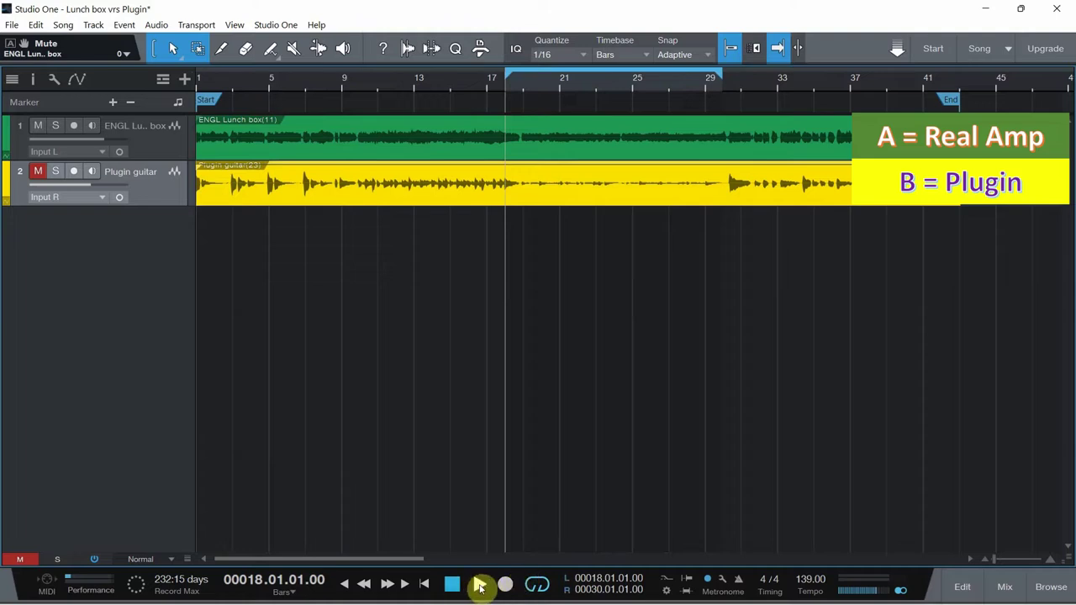
click(479, 586)
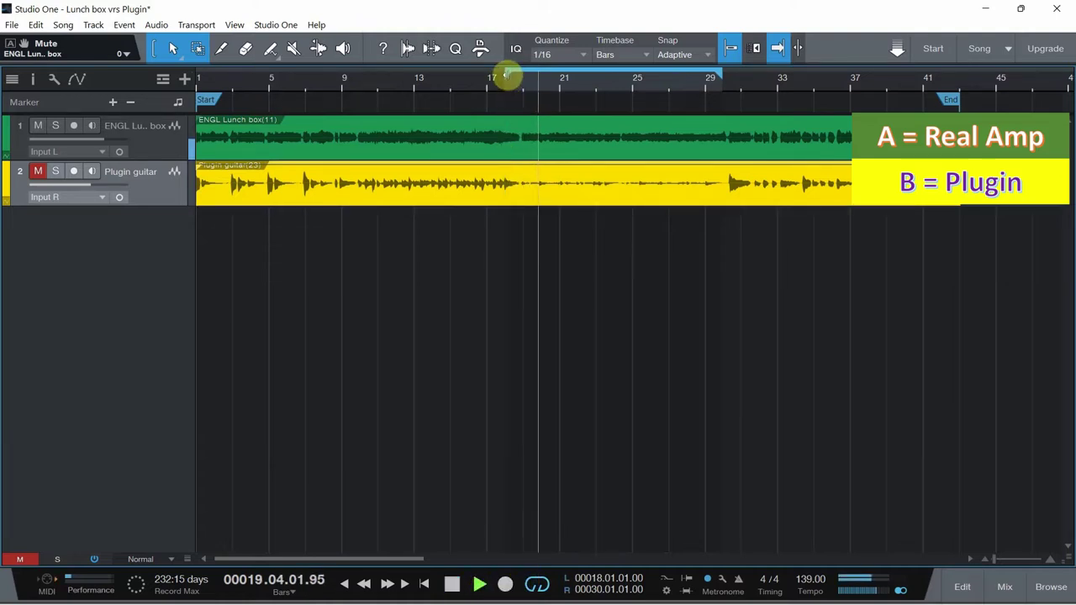
drag(516, 76, 521, 77)
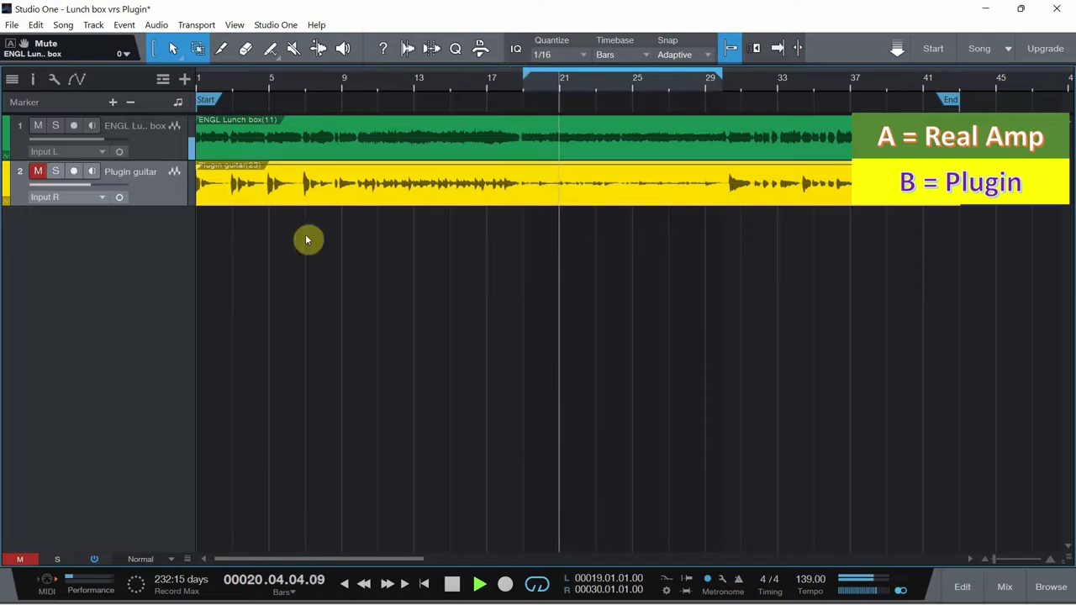
Alternate the mutes between ENGL Lunch box and Plugin guitar during the bar 19 to 30 loop, ending on ENGL Lunch box, and stop
click(38, 125)
click(38, 172)
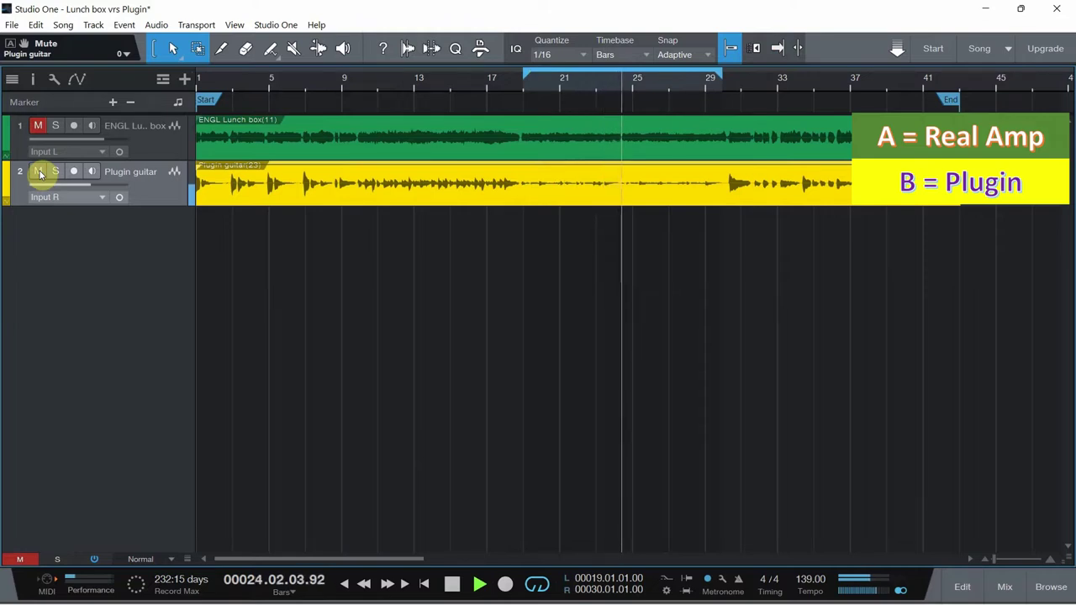
click(38, 126)
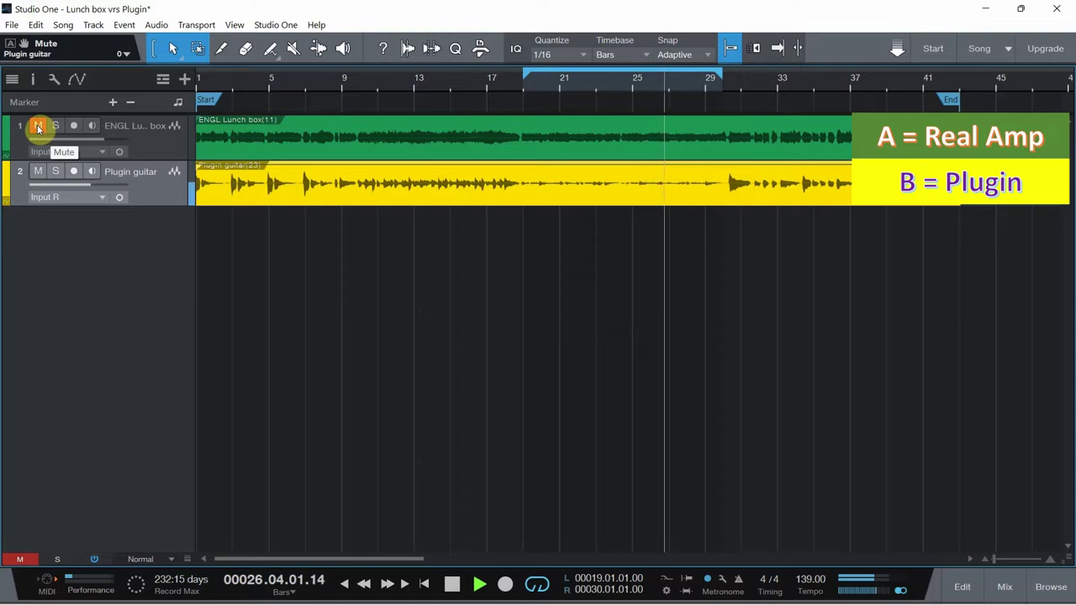
click(38, 171)
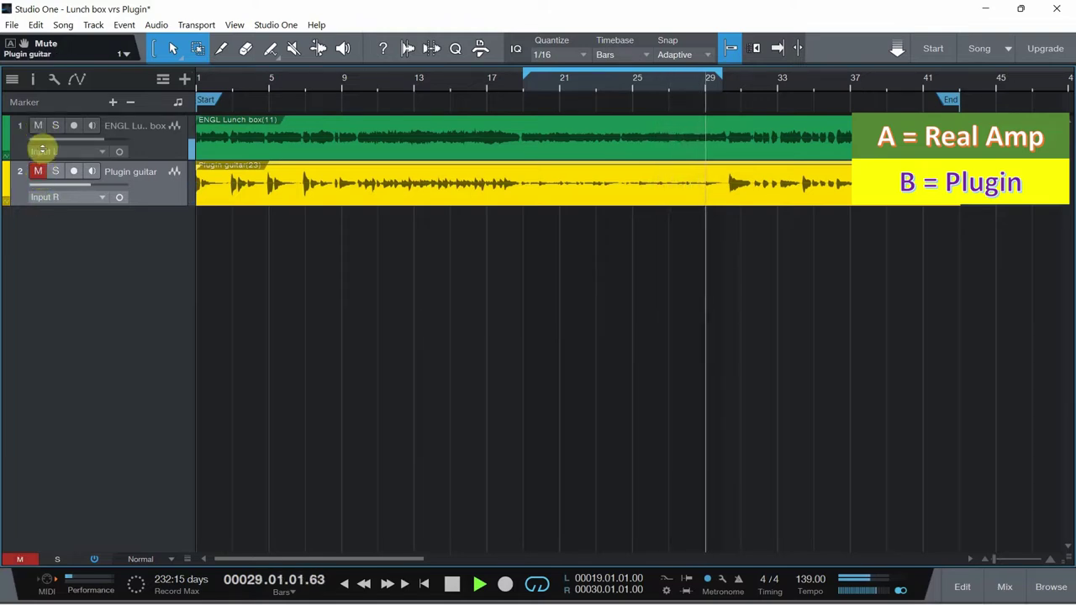
click(38, 125)
click(38, 172)
mouse_move(80, 195)
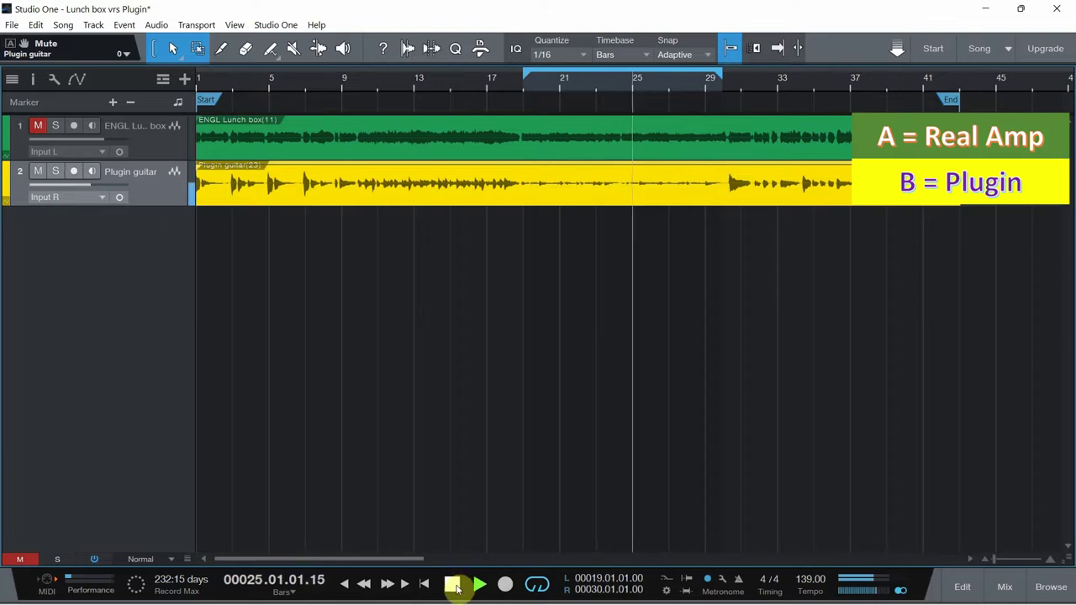
click(38, 171)
click(37, 128)
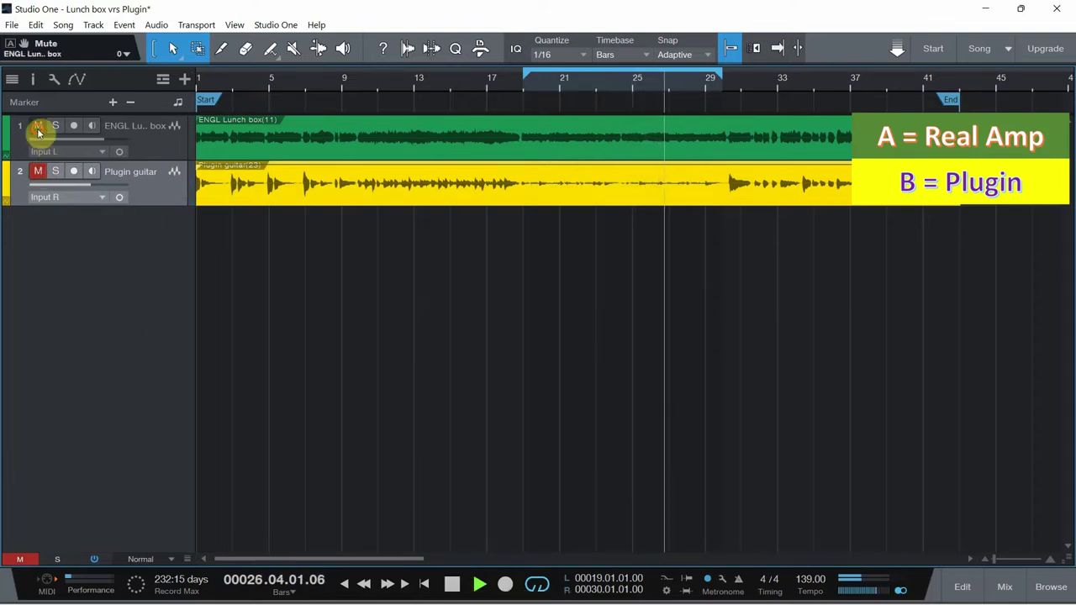
click(453, 586)
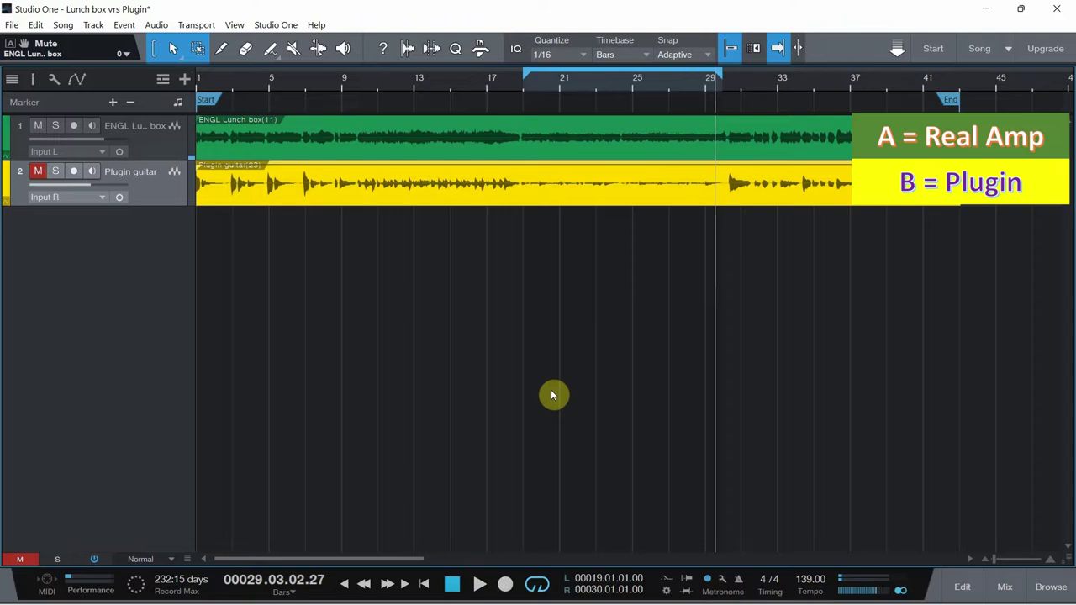
Show the mixer, open the Plugin guitar channel's AmpliTube 5 insert for editing, and display its Powerball amp
click(990, 575)
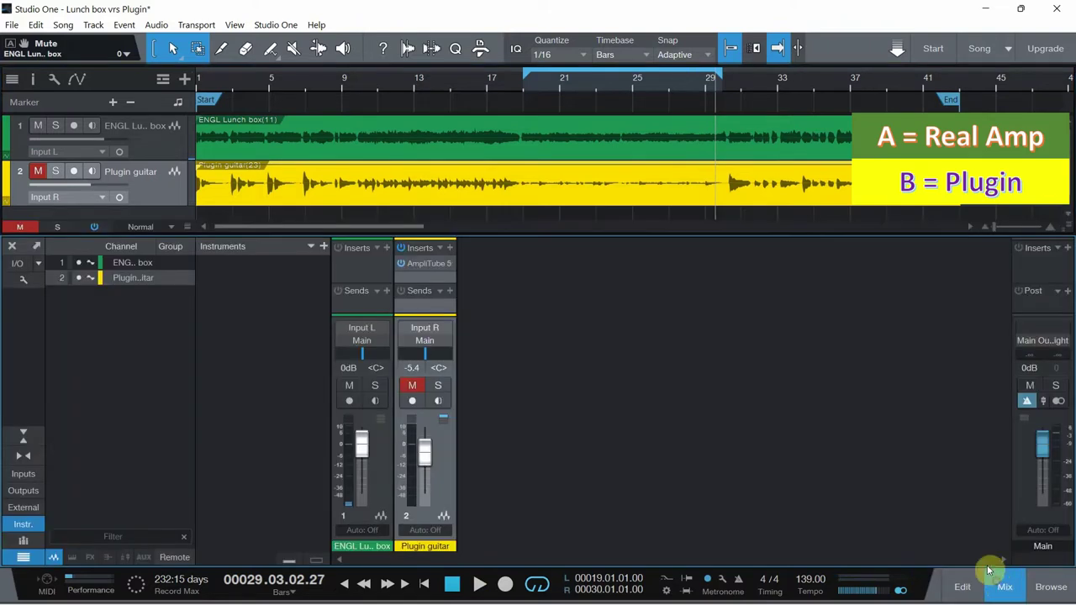
click(450, 264)
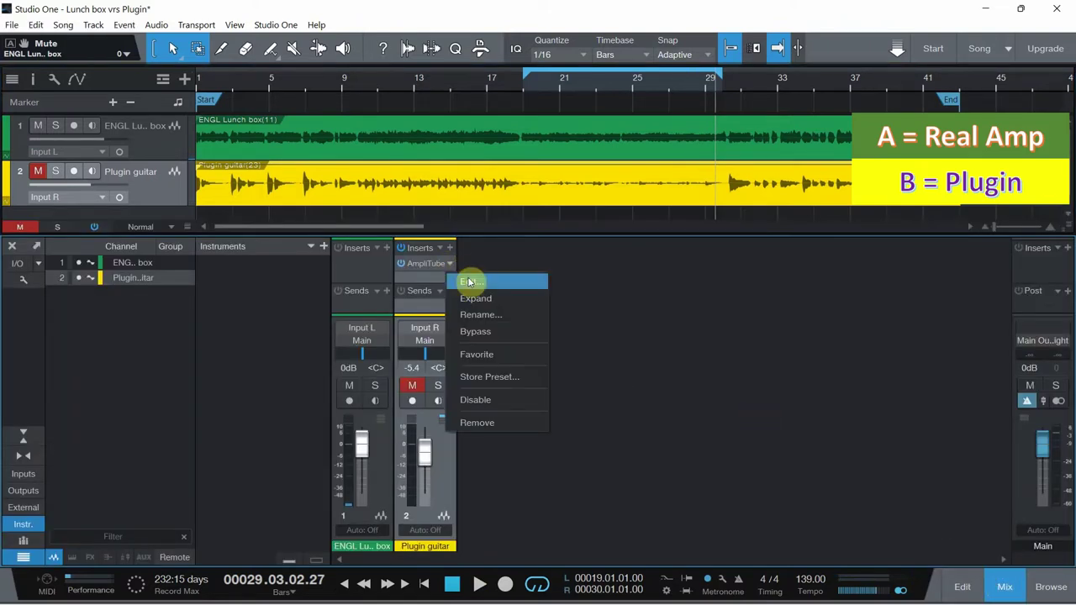
click(471, 284)
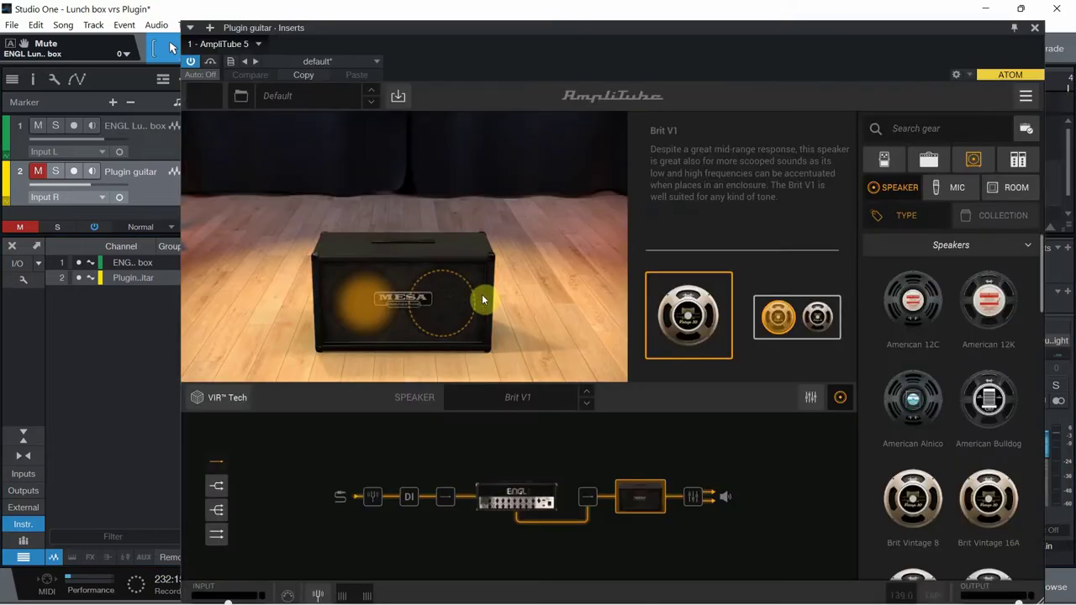
click(519, 503)
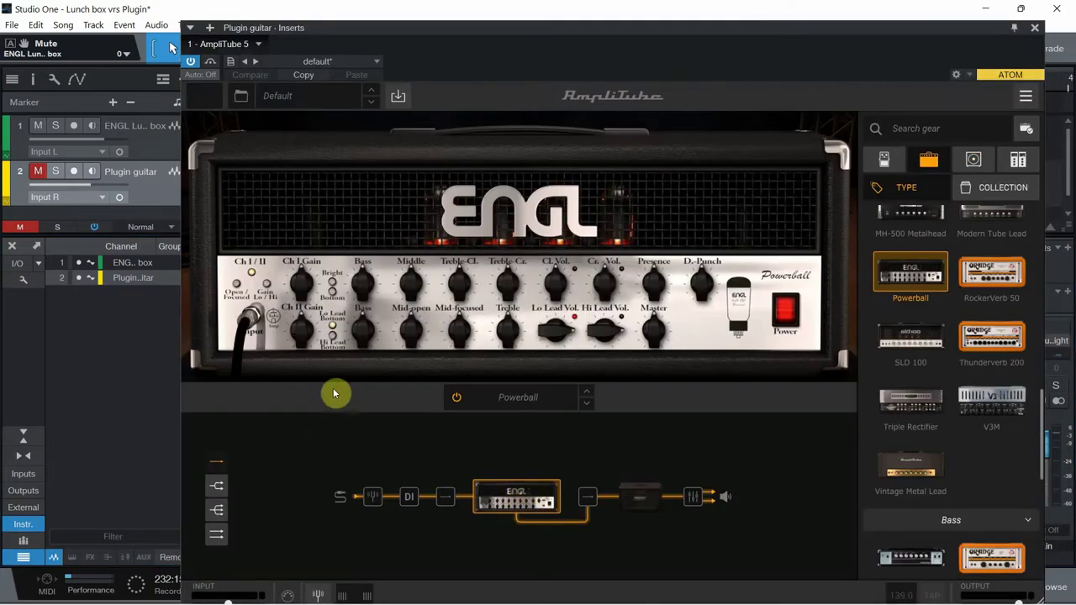
Mute ENGL Lunch box, unmute and play Plugin guitar, and move the AmpliTube window up to the screen's upper edge
click(38, 126)
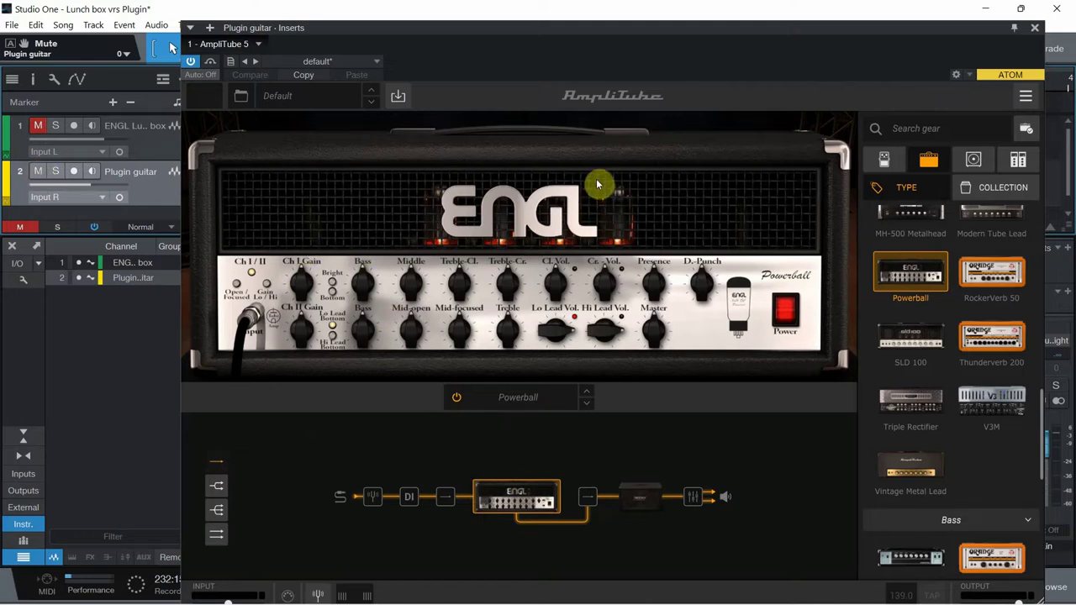
drag(521, 31, 496, 4)
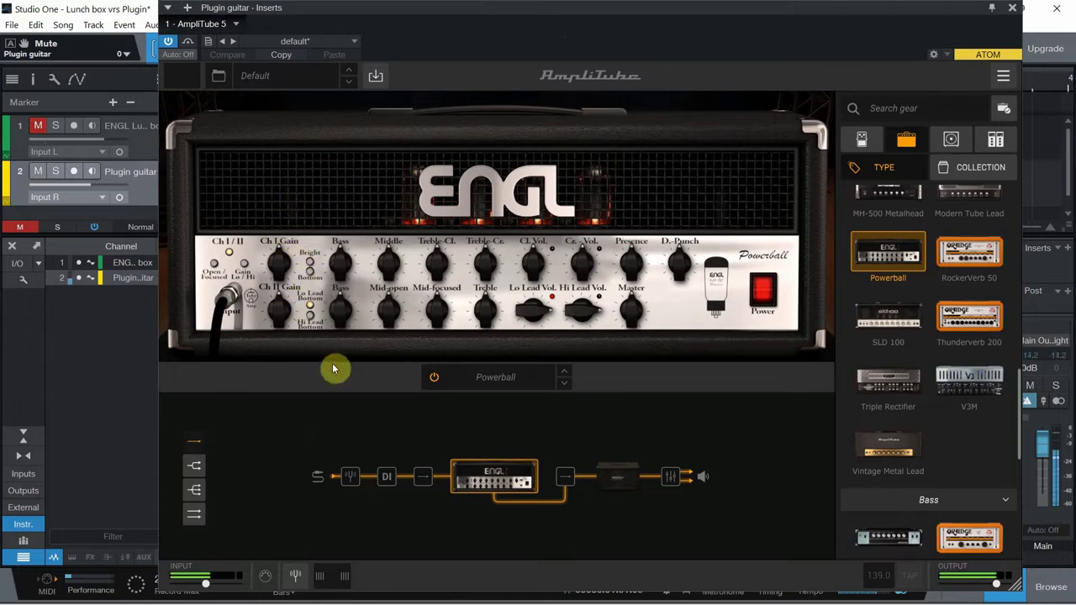
Adjust the Powerball's mid, channel II Bass and Mid-focused knobs, and set Ch II Gain to 6.1
mouse_move(389, 316)
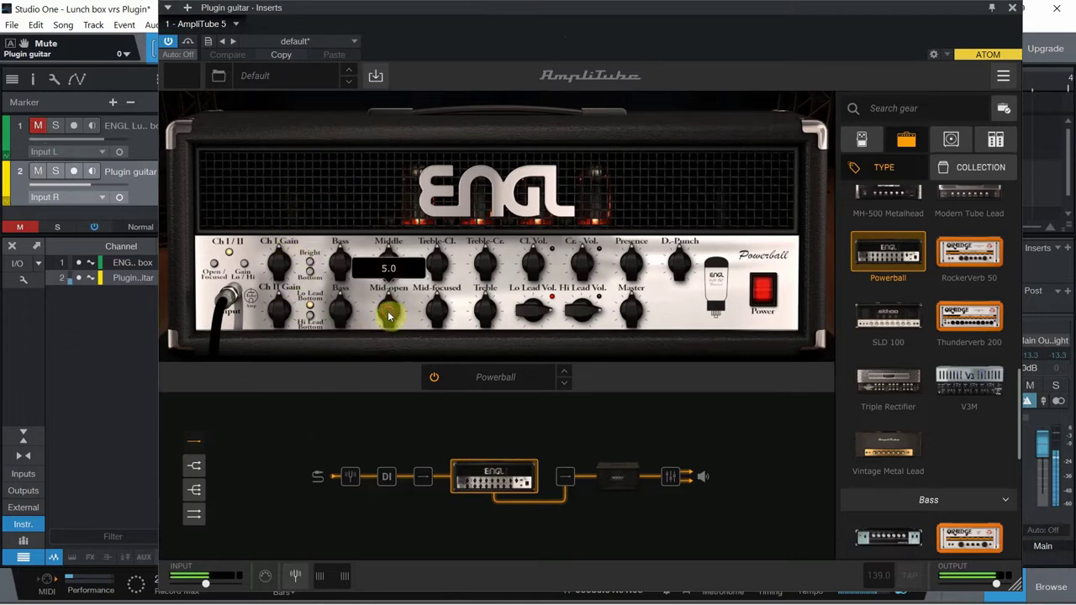
drag(389, 306, 386, 257)
drag(339, 319, 339, 301)
drag(439, 308, 463, 313)
drag(290, 325, 269, 304)
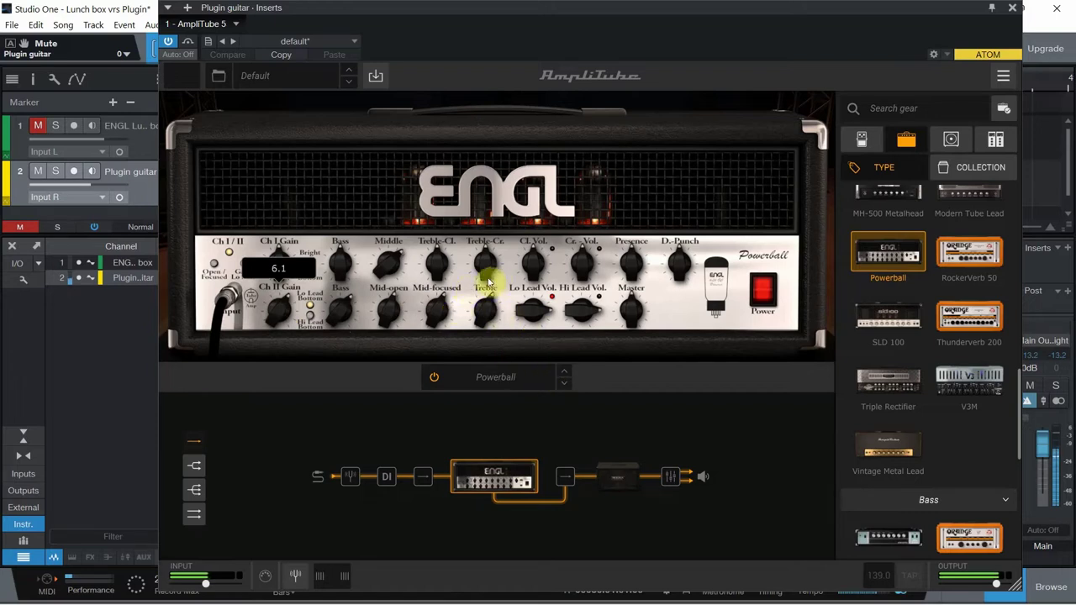
click(479, 319)
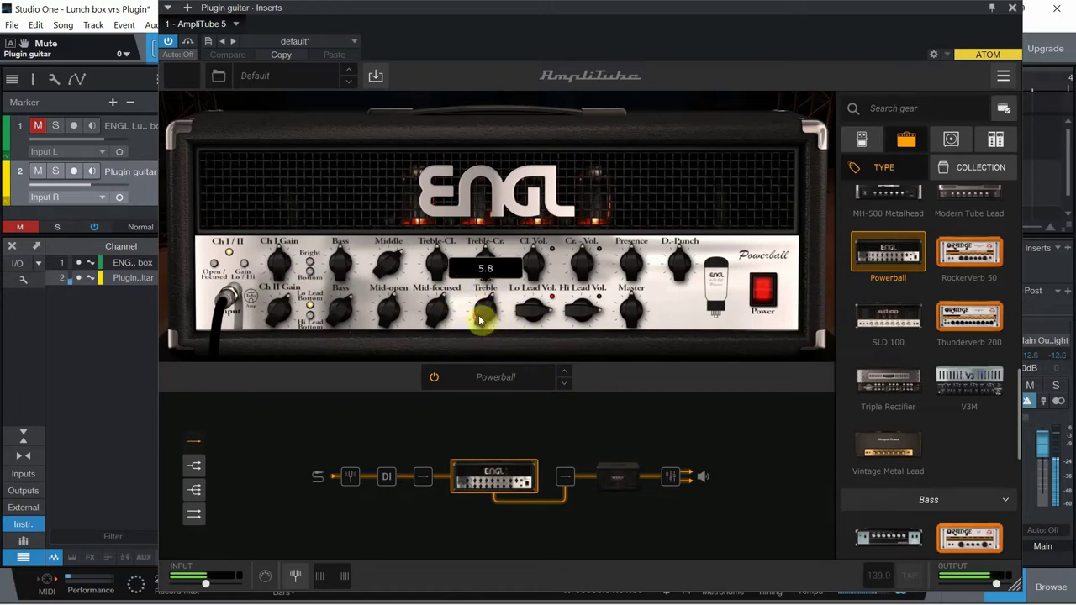
drag(477, 316, 510, 338)
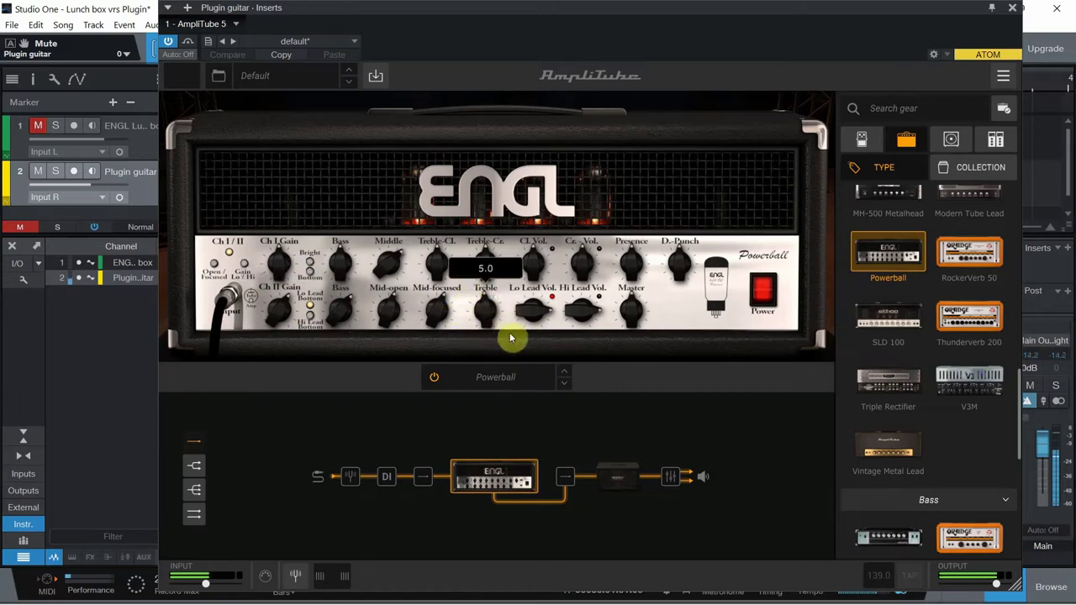
click(436, 326)
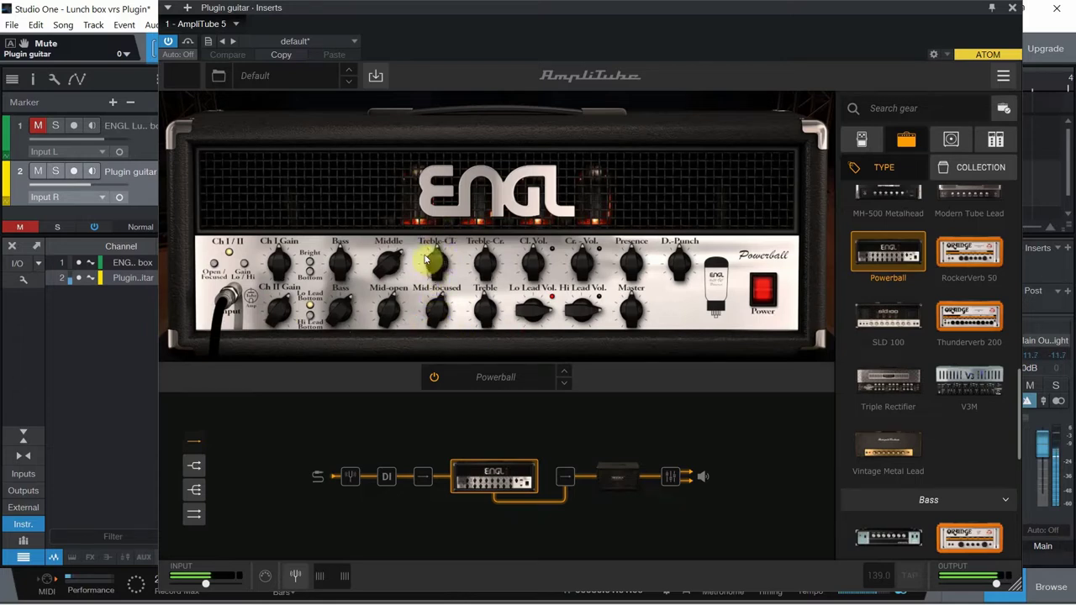
Adjust the Powerball's Treble-Cl. knob, and compare by listening to ENGL Lunch box alone before returning to Plugin guitar
drag(434, 273, 425, 275)
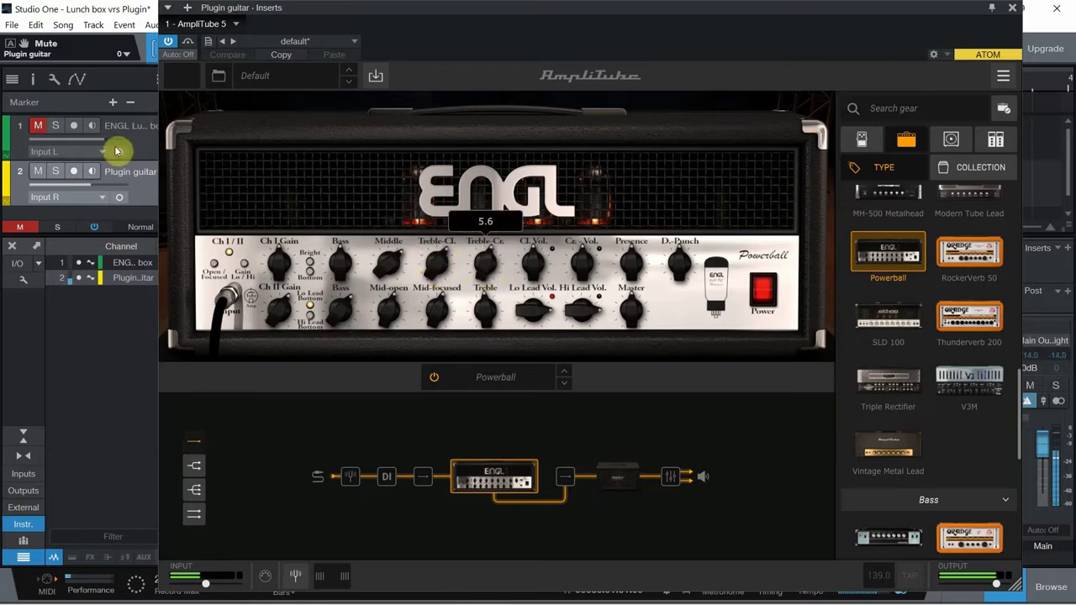
click(37, 127)
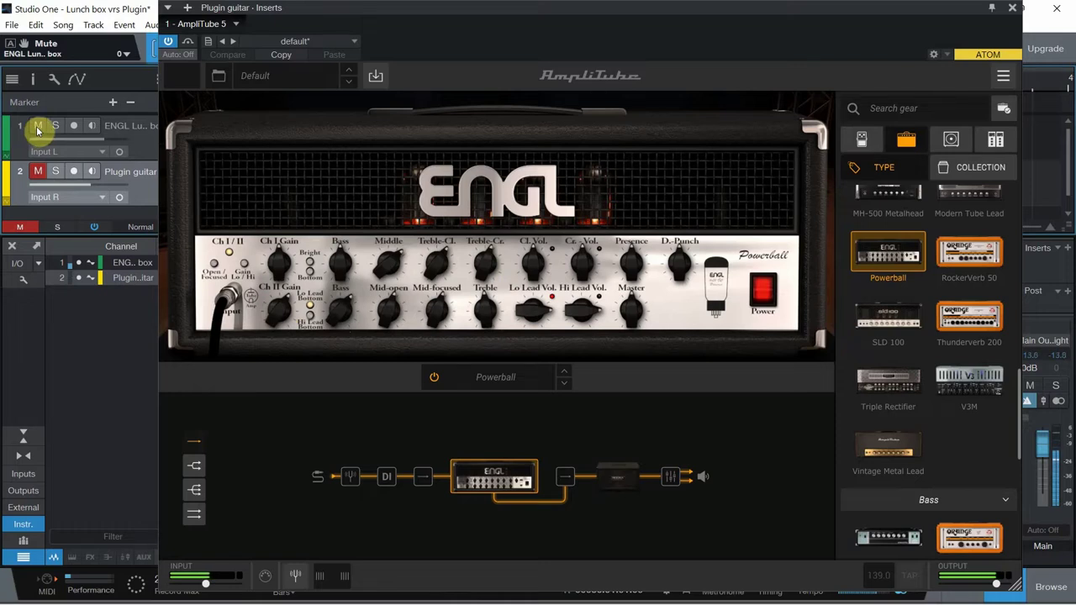
click(38, 171)
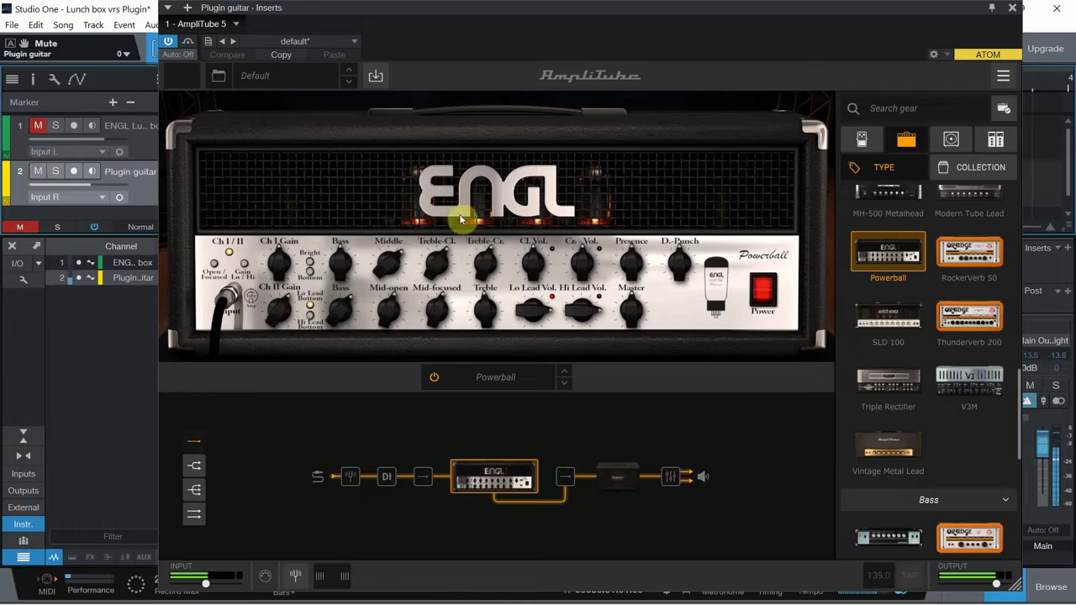
Adjust the Powerball's Lo Lead Vol. and set its Hi Lead Vol. to 5.0
mouse_move(525, 269)
drag(532, 311, 565, 322)
mouse_move(585, 329)
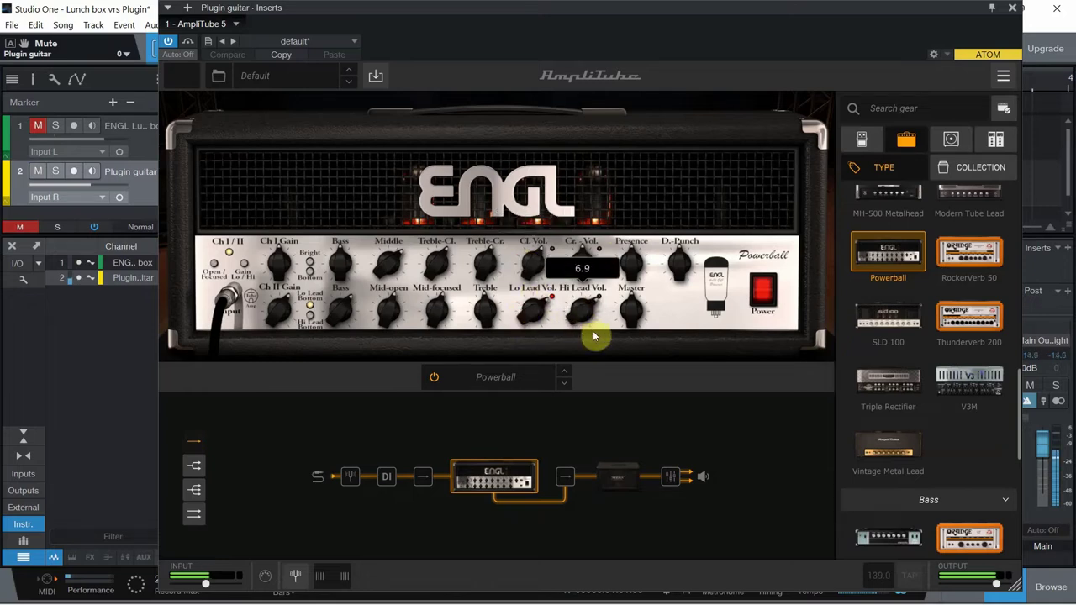
mouse_move(524, 312)
mouse_down()
mouse_move(557, 365)
mouse_move(518, 289)
mouse_move(526, 316)
mouse_up()
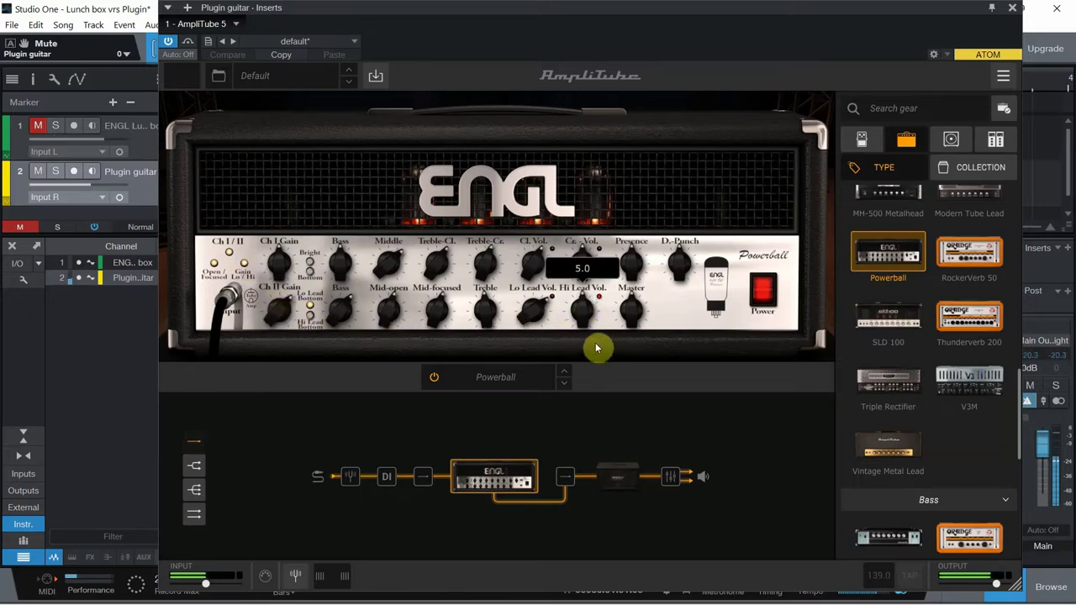
Check the Powerball's Master level, set Presence to 7.5 and adjust D.-Punch
mouse_move(622, 313)
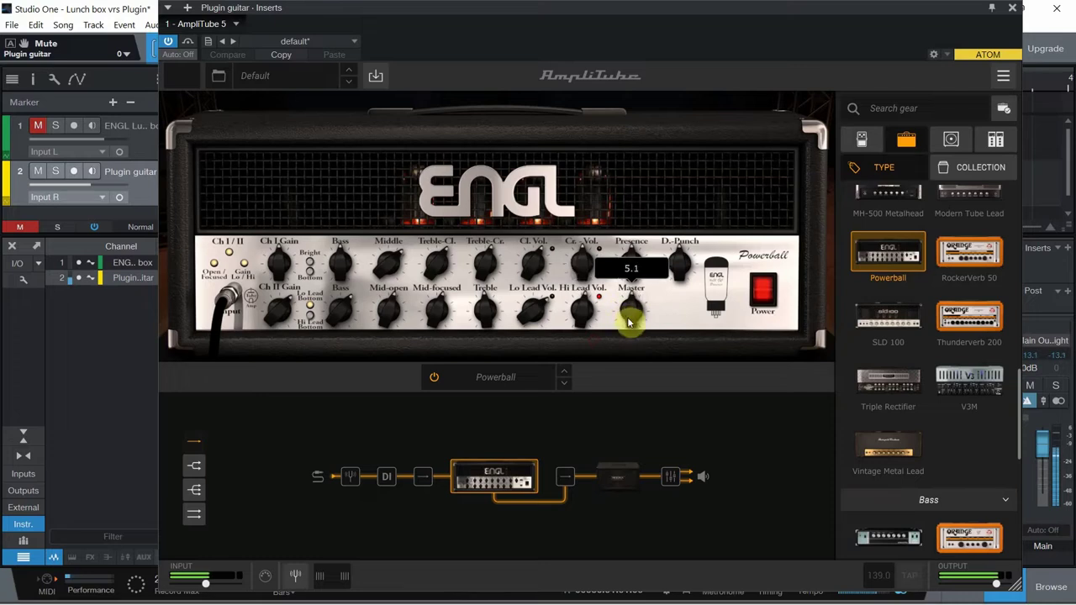
mouse_move(629, 277)
drag(613, 246, 620, 235)
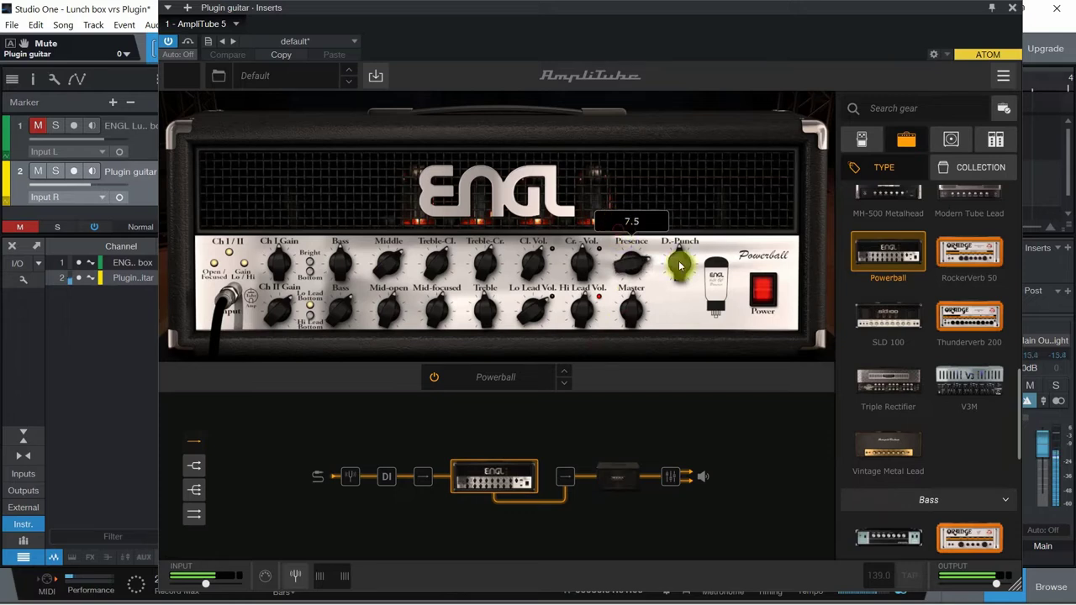
mouse_move(670, 242)
Switch the audible track to ENGL Lunch box and play the song from its start with looping off
drag(38, 172, 39, 132)
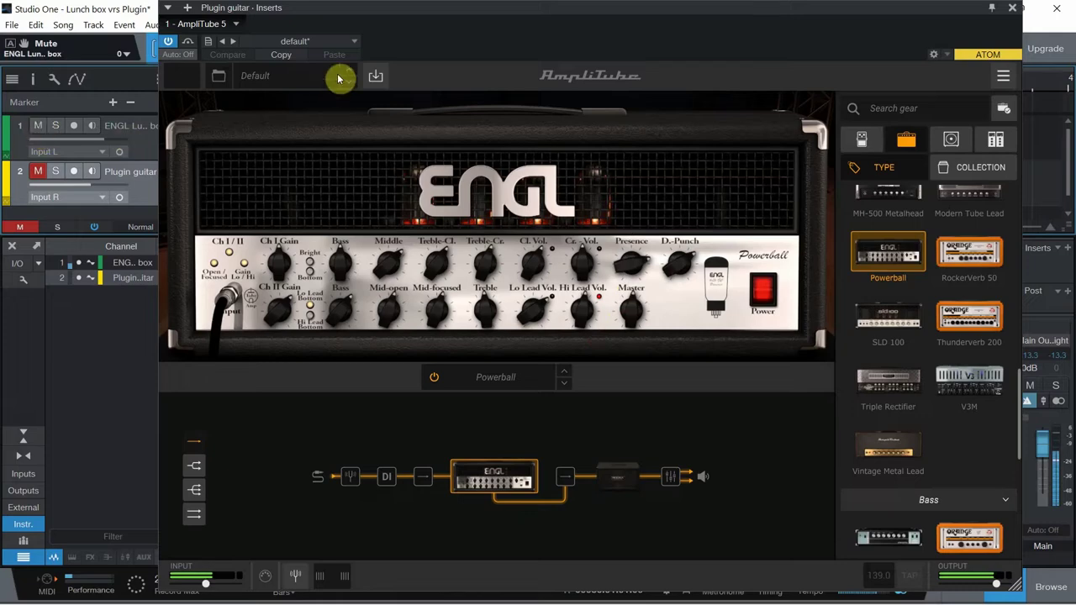
drag(387, 15, 841, 13)
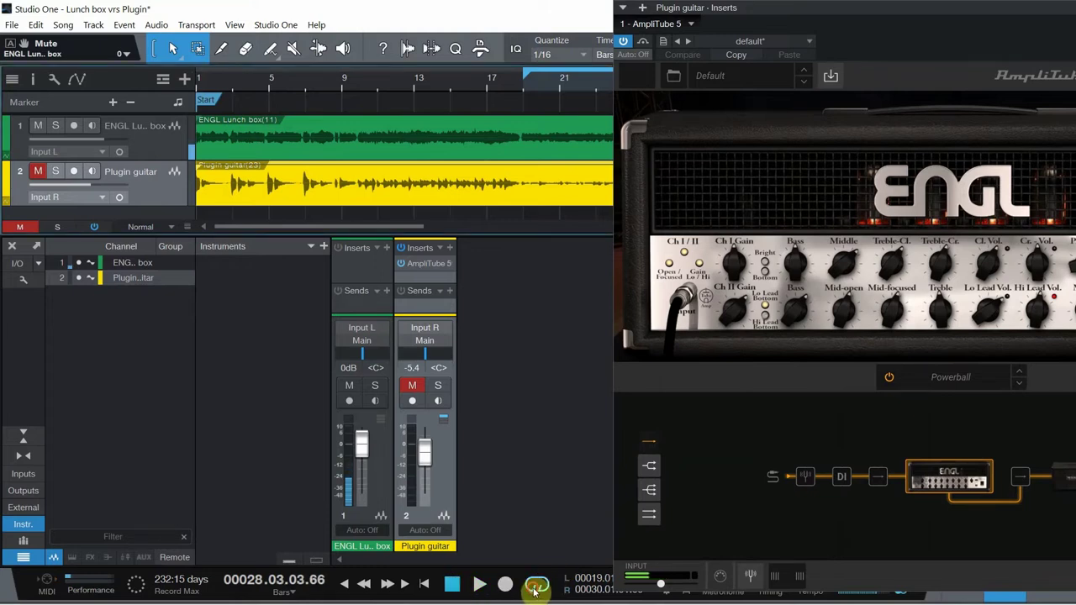
click(425, 582)
click(479, 586)
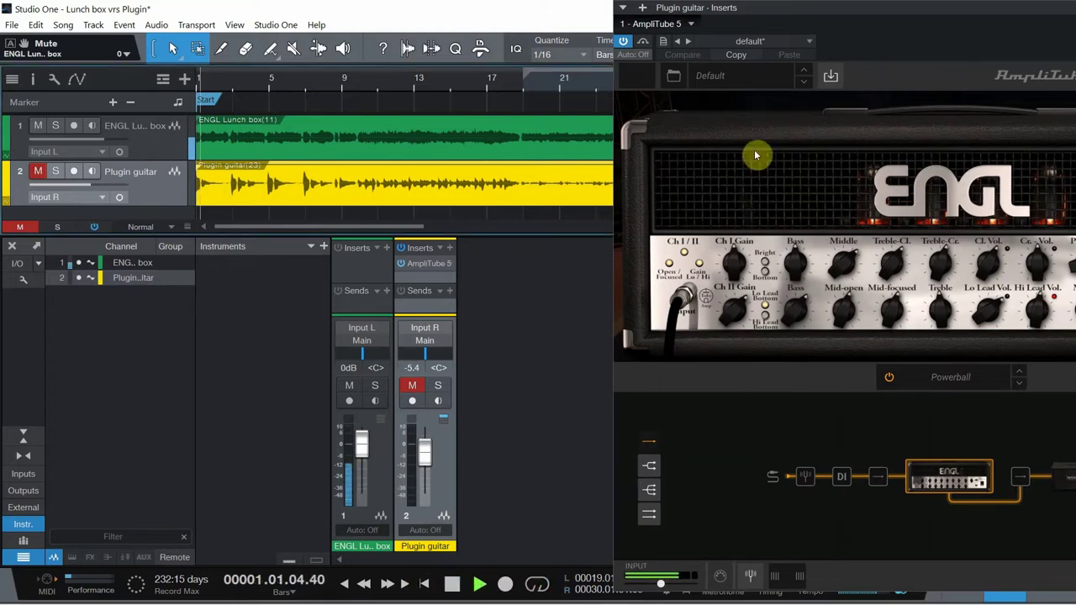
Mute ENGL Lunch box, unmute Plugin guitar, and adjust the Powerball's Treble-Cl. knob during playback
drag(840, 9, 440, 8)
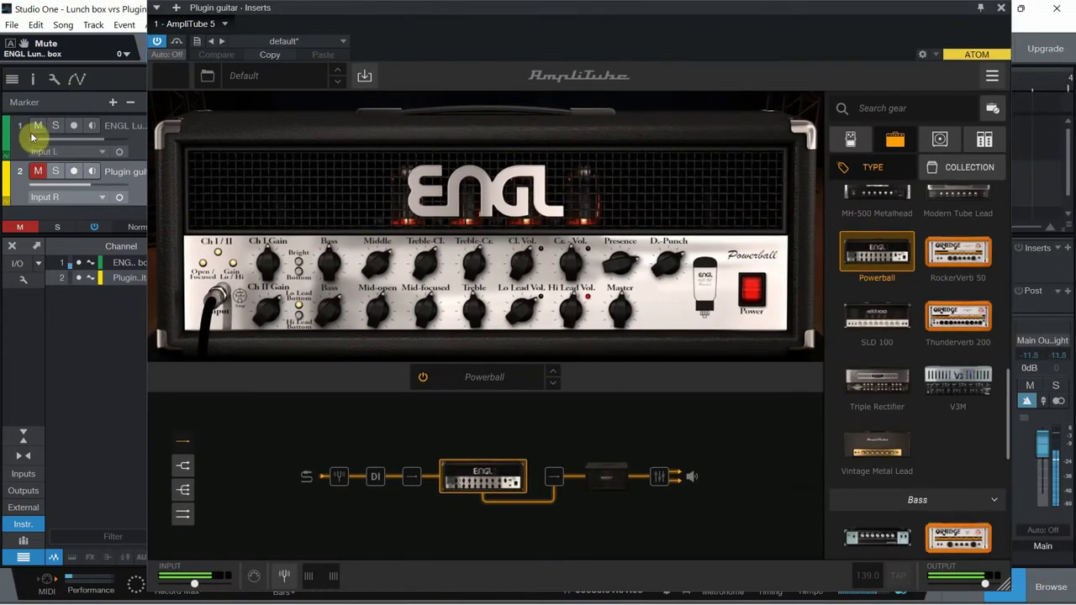
click(38, 127)
click(38, 172)
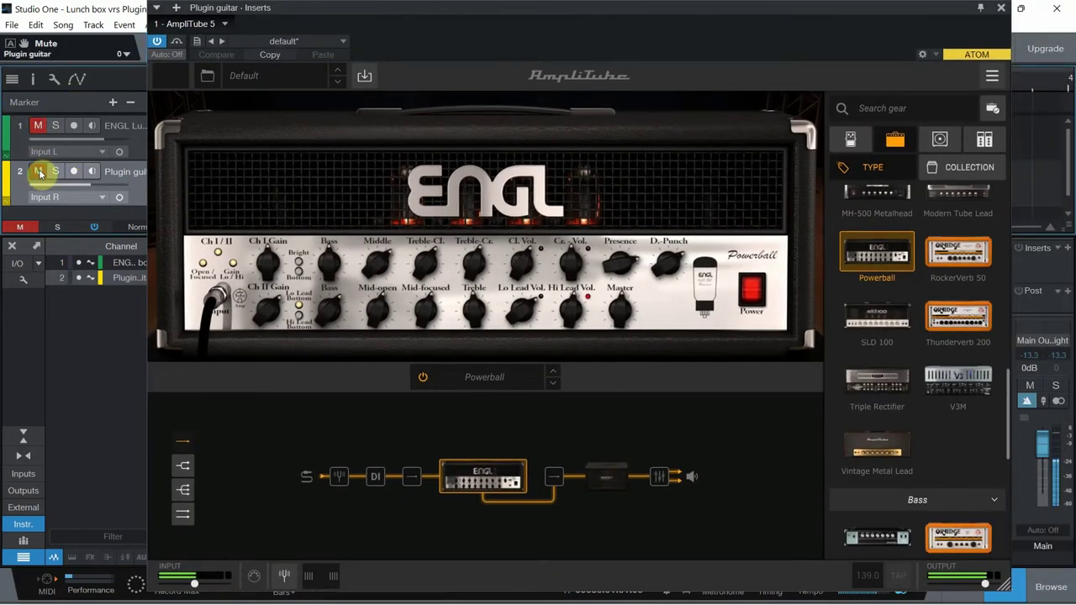
drag(414, 275, 423, 308)
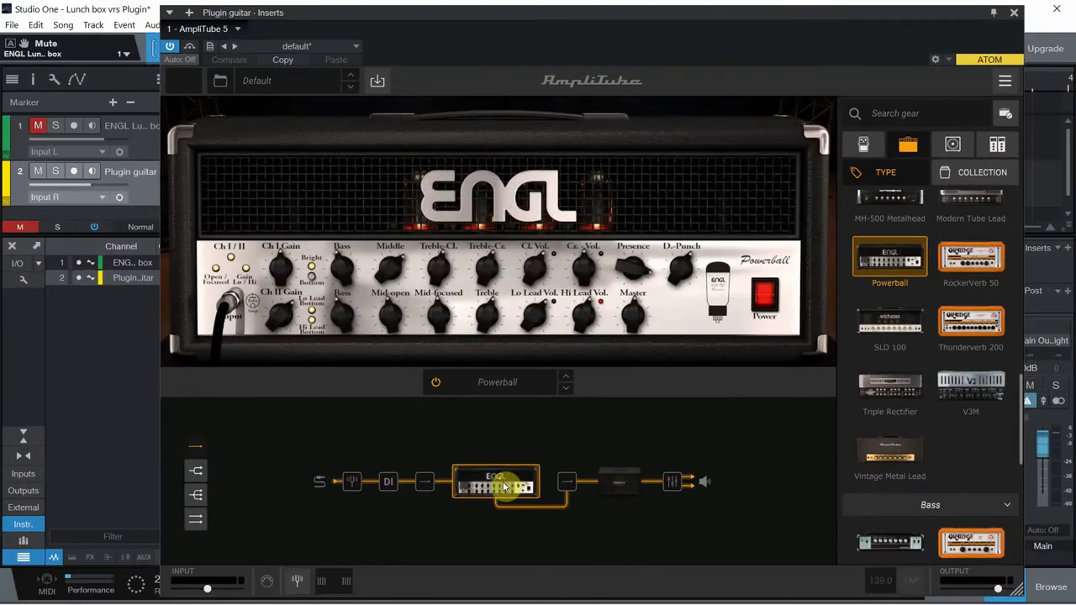
Find the Noise Gate pedal, insert it before the Powerball in the signal chain, and set its threshold to -54.7 dB
click(934, 112)
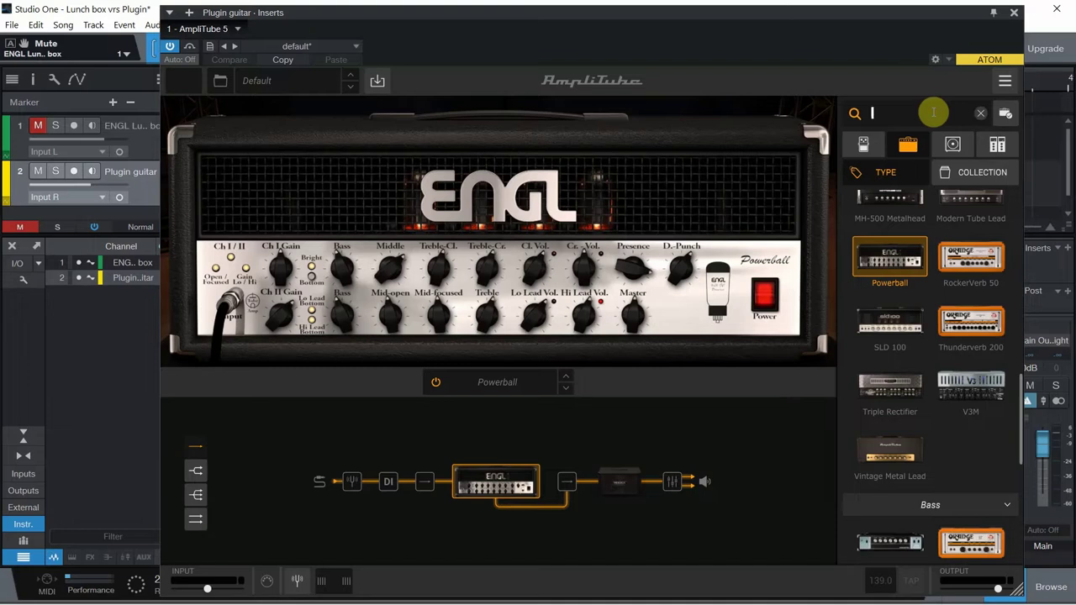
text(noise)
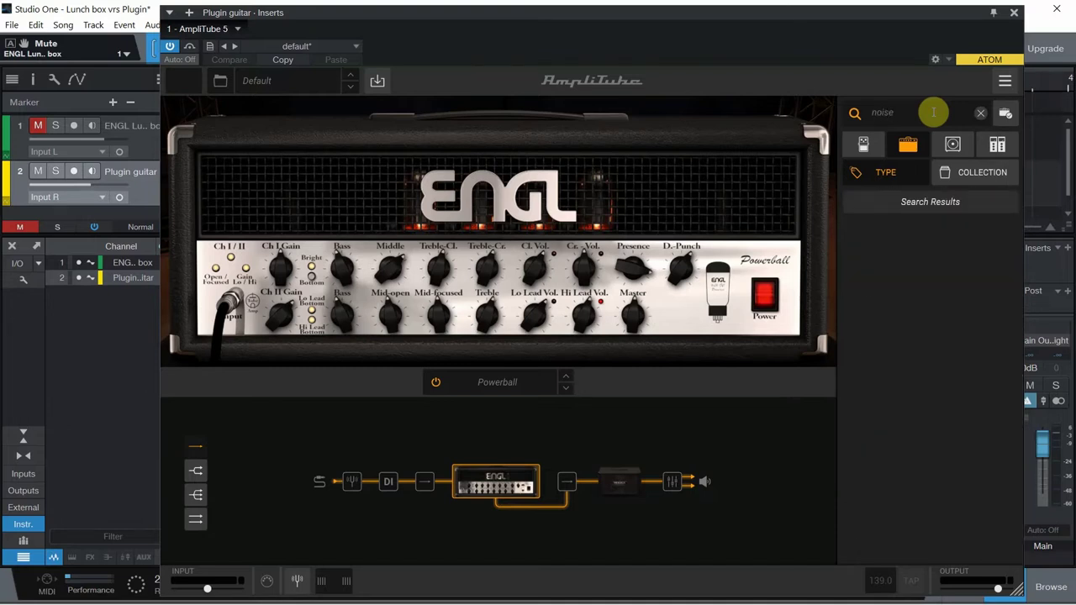
click(862, 145)
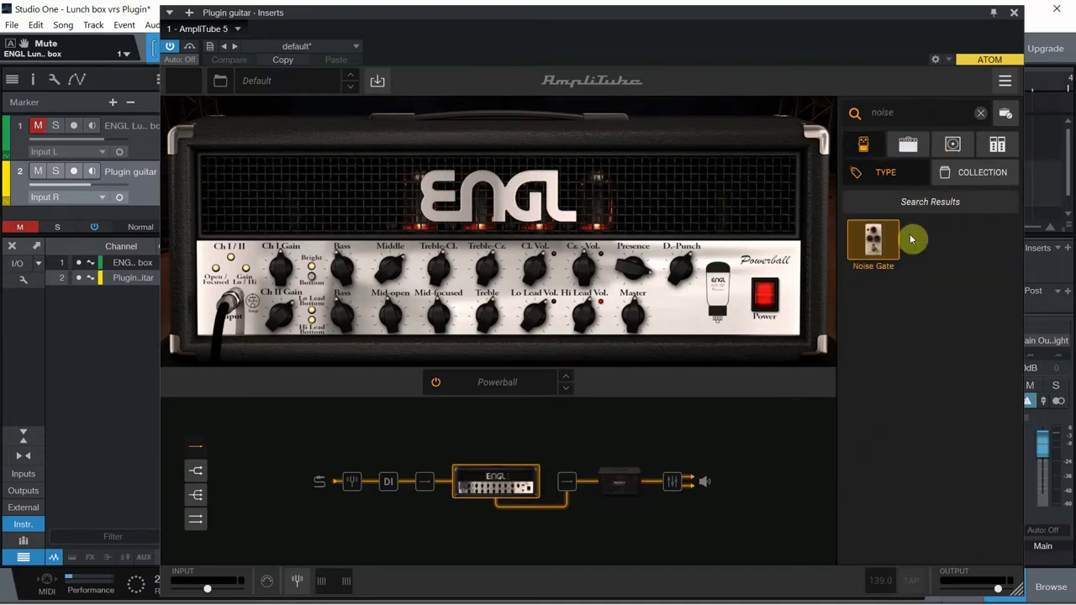
drag(909, 242, 460, 498)
drag(242, 184, 221, 101)
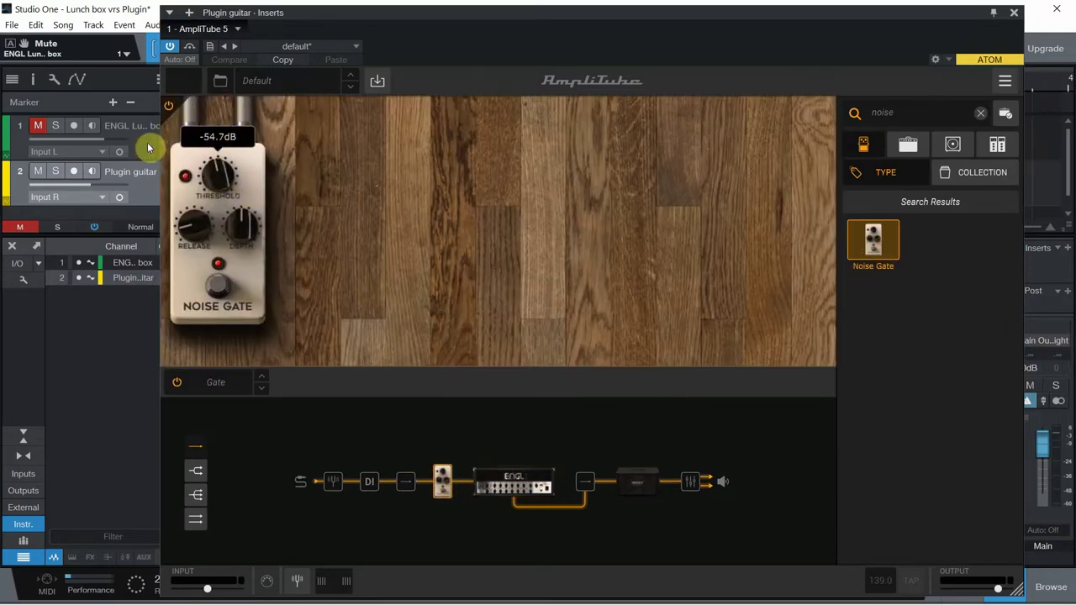
Play the song from the start and raise the Noise Gate's threshold and release, setting its depth to -50.1 dB
drag(505, 17, 673, 13)
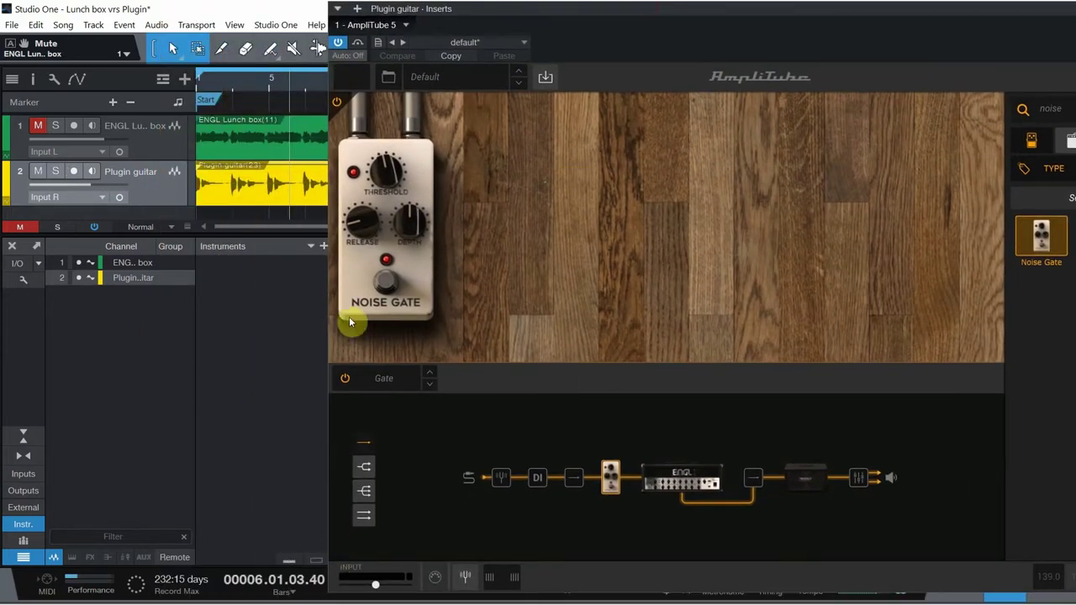
click(202, 84)
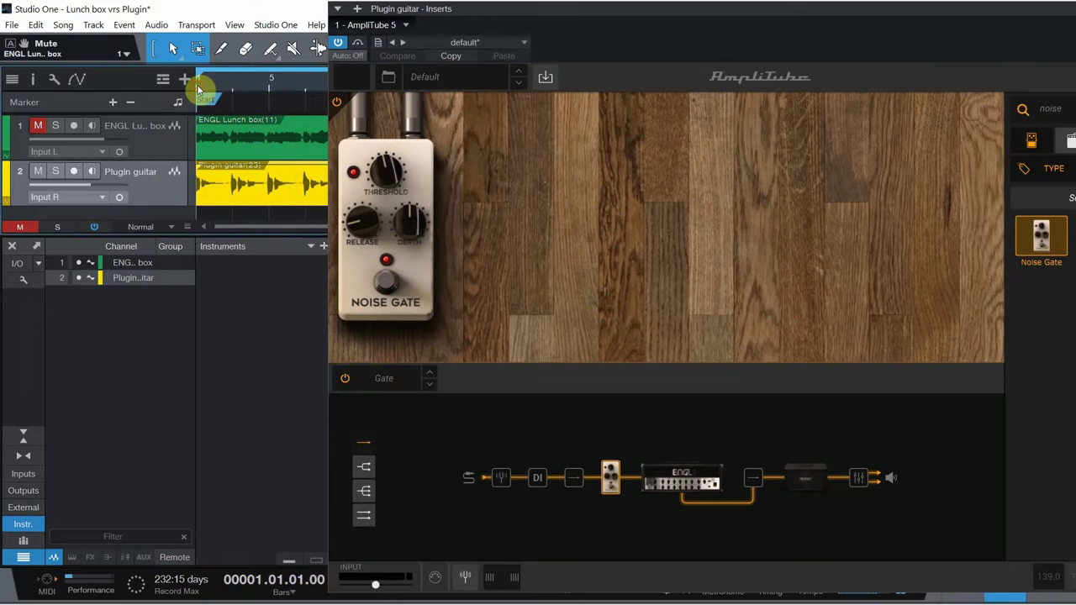
key(space)
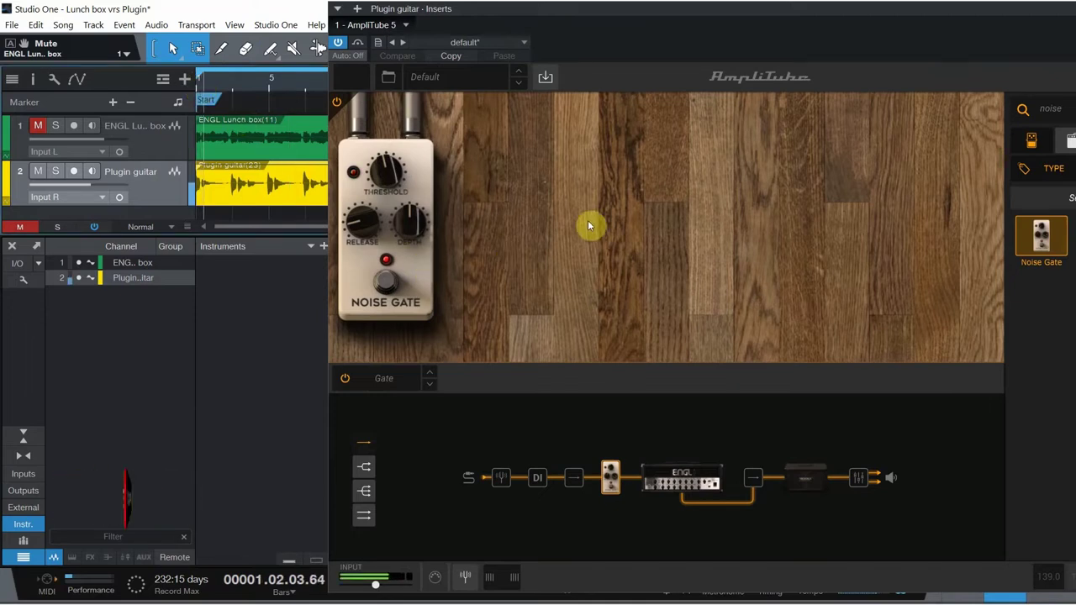
drag(379, 180, 380, 148)
click(357, 224)
drag(357, 225, 393, 147)
drag(399, 227, 399, 231)
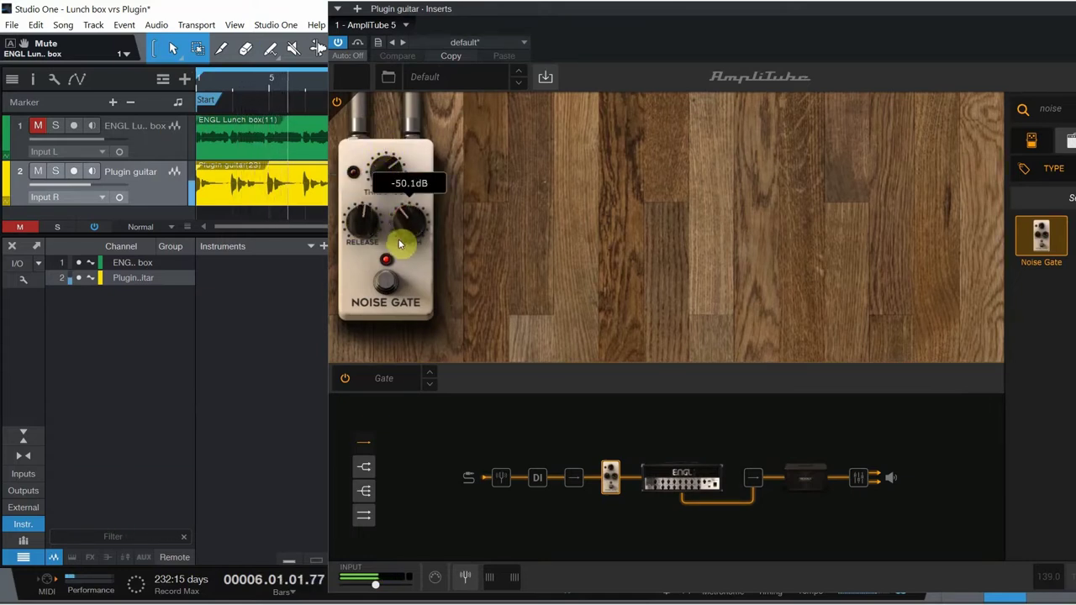
Bypass and re-enable the Noise Gate, and set its threshold to -32.6 dB and release to 1007.4 ms
click(374, 283)
click(382, 286)
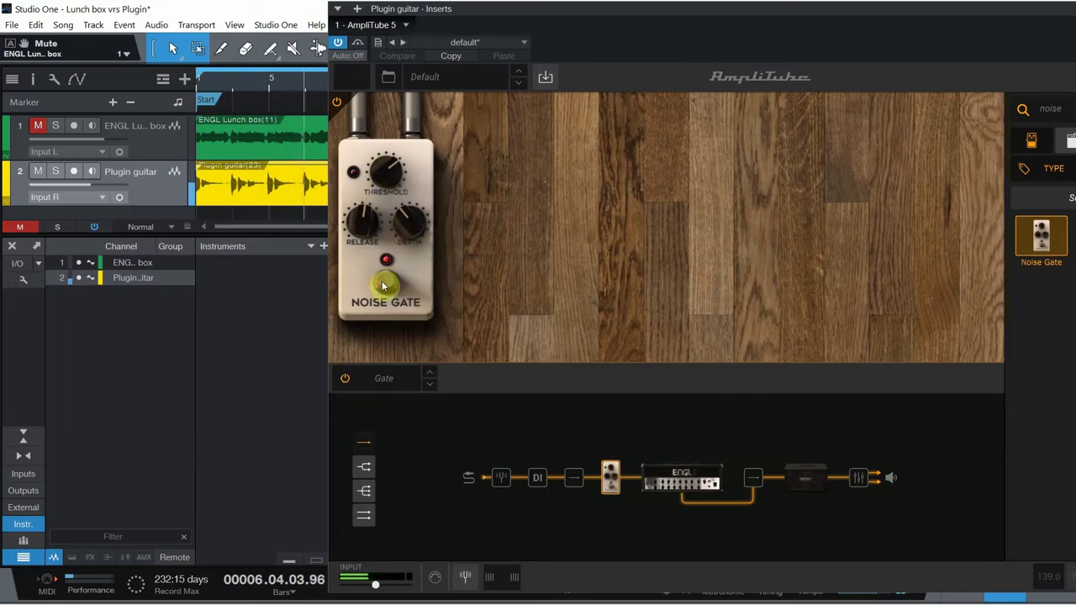
click(384, 170)
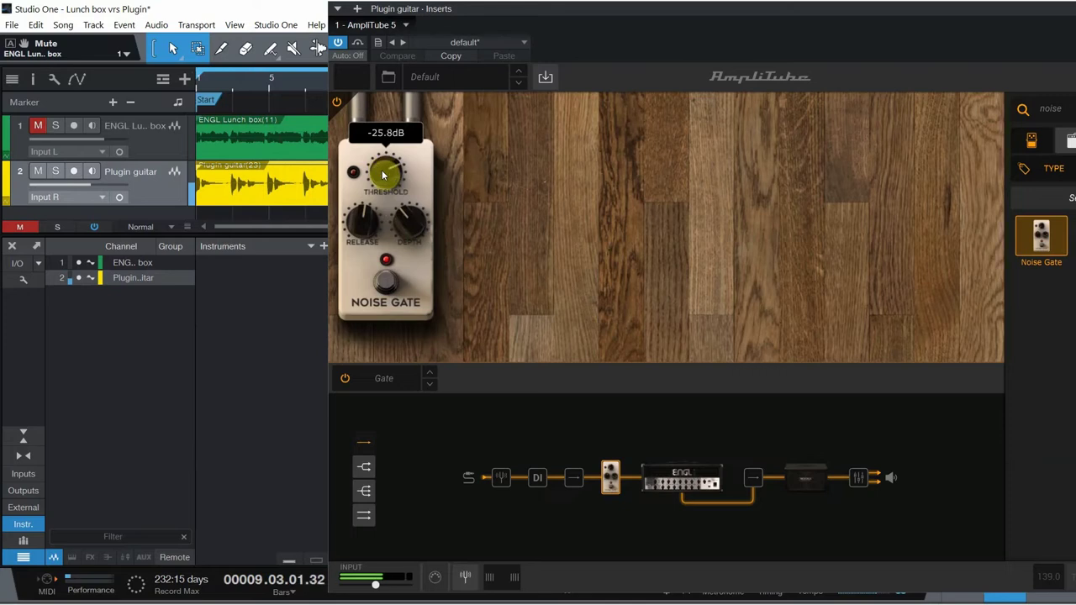
drag(384, 179, 385, 191)
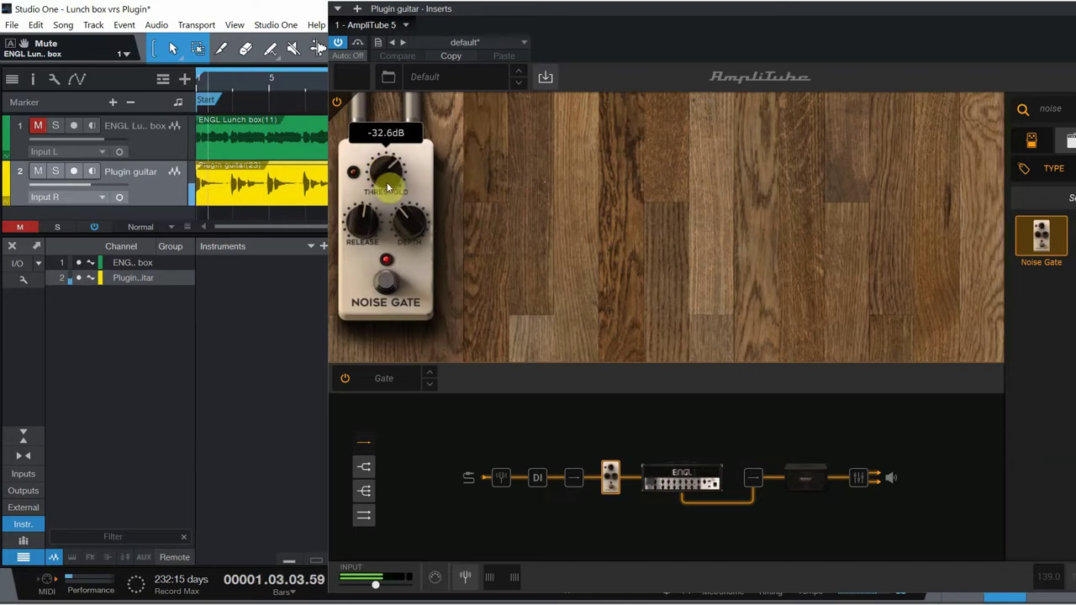
drag(365, 233, 364, 211)
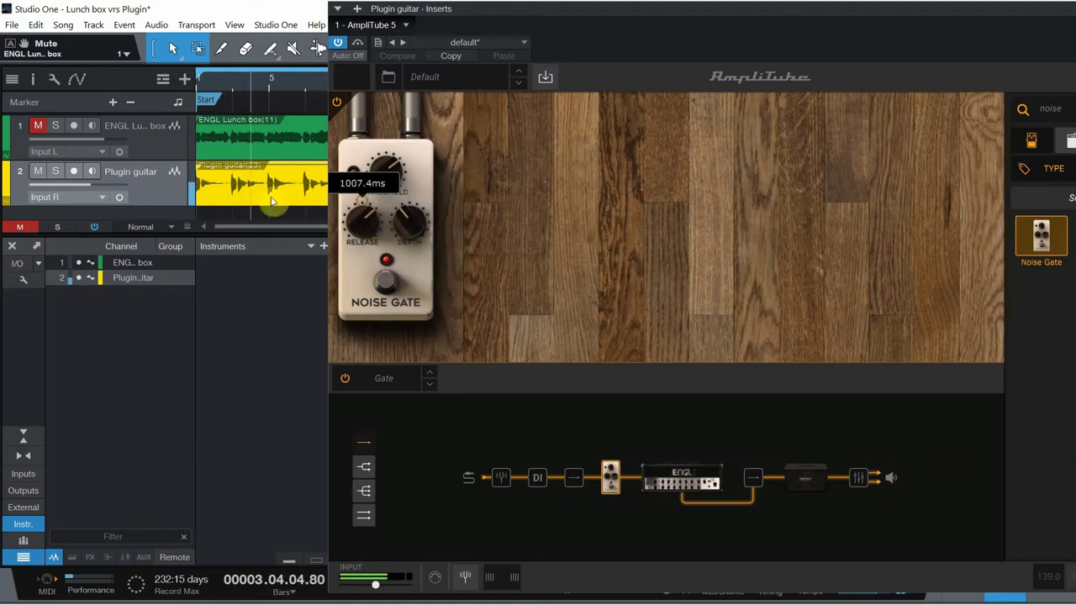
Compare the gated tone with ENGL Lunch box by swapping the two tracks' mutes, ending on Plugin guitar
click(38, 171)
click(38, 125)
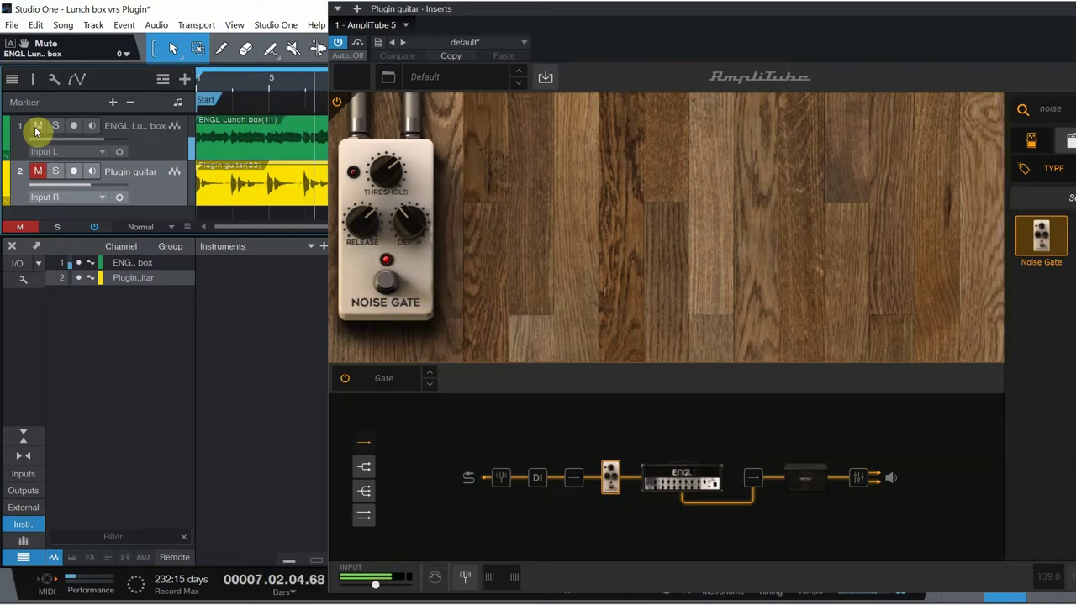
click(37, 126)
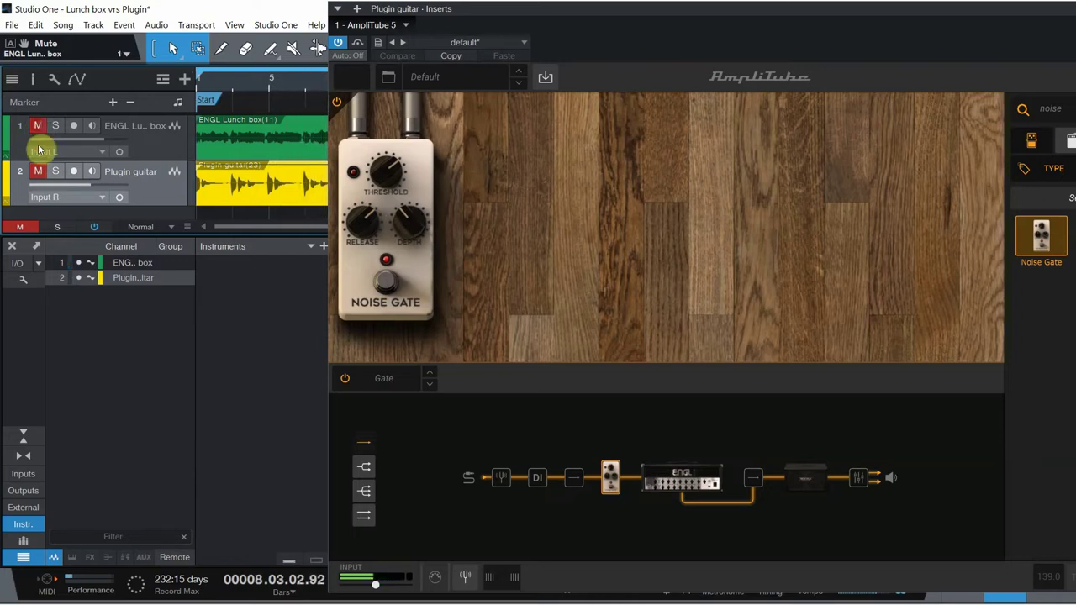
click(39, 172)
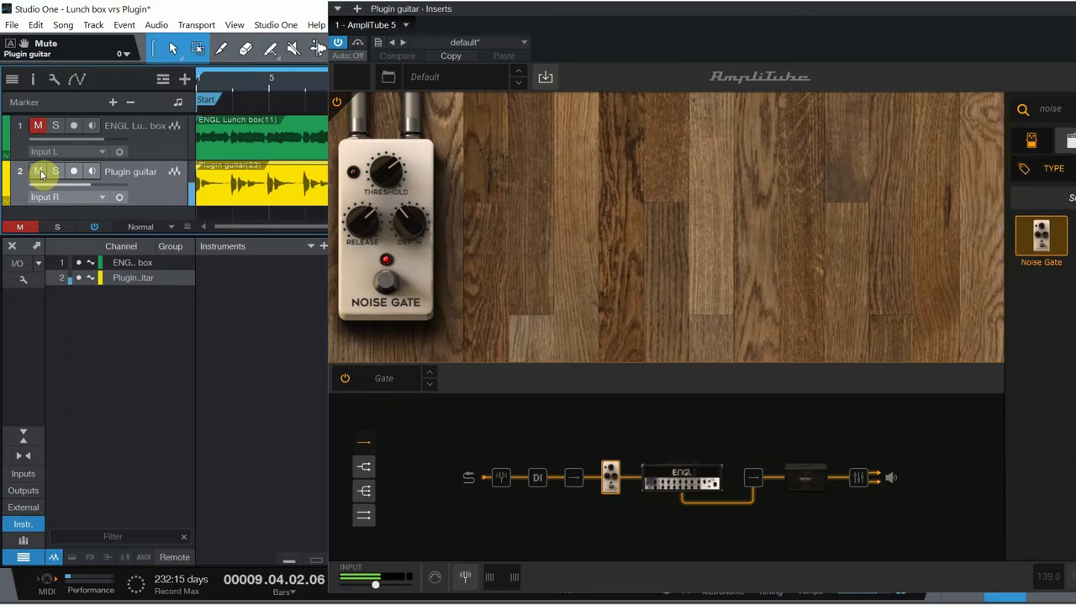
Set the Noise Gate's depth to -53.6 dB and readjust its threshold and release during playback
mouse_move(399, 232)
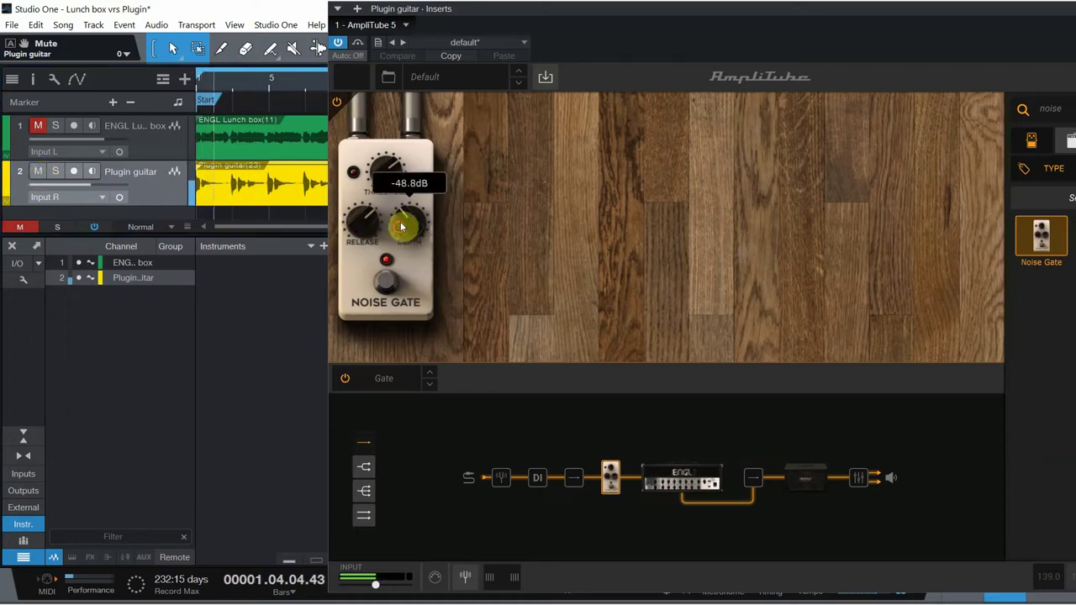
scroll(359, 225, up, 2)
scroll(359, 225, up, 1)
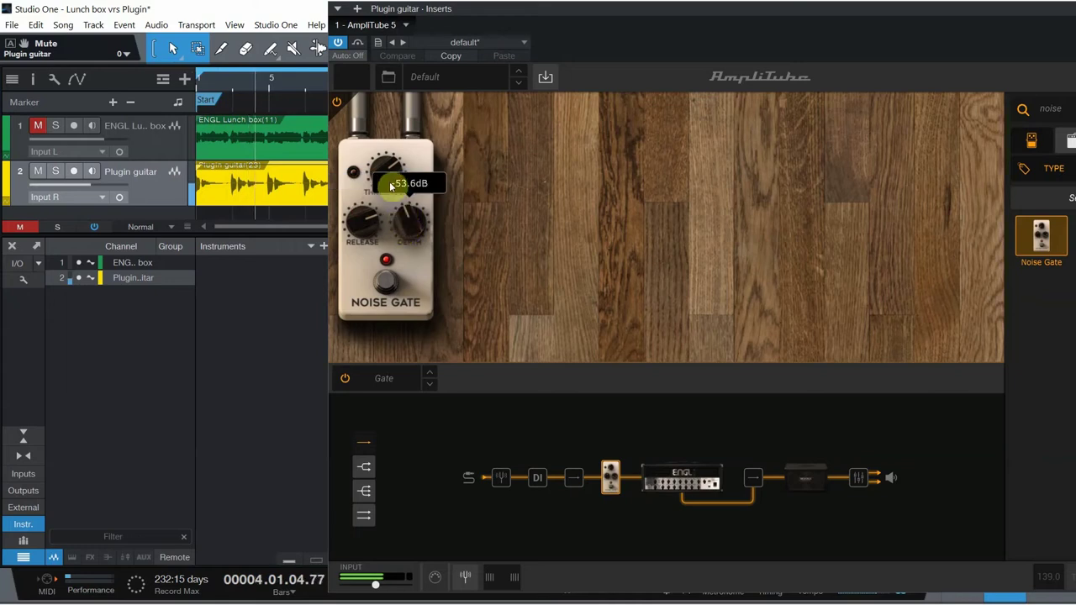
mouse_move(384, 174)
scroll(384, 174, up, 3)
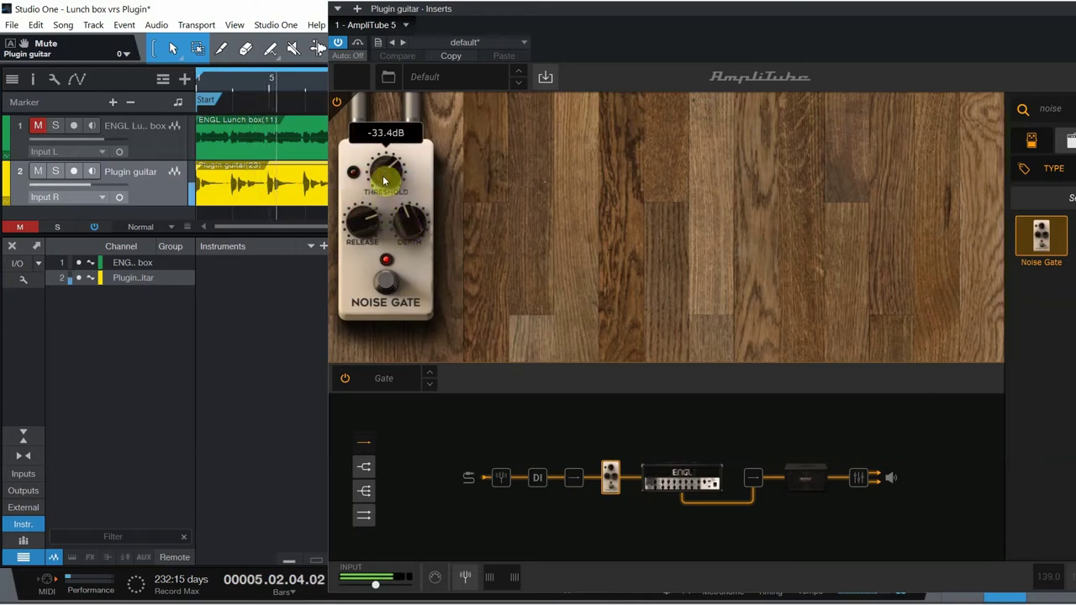
mouse_move(383, 168)
mouse_down()
mouse_move(402, 268)
mouse_move(398, 166)
mouse_up()
drag(363, 222, 360, 237)
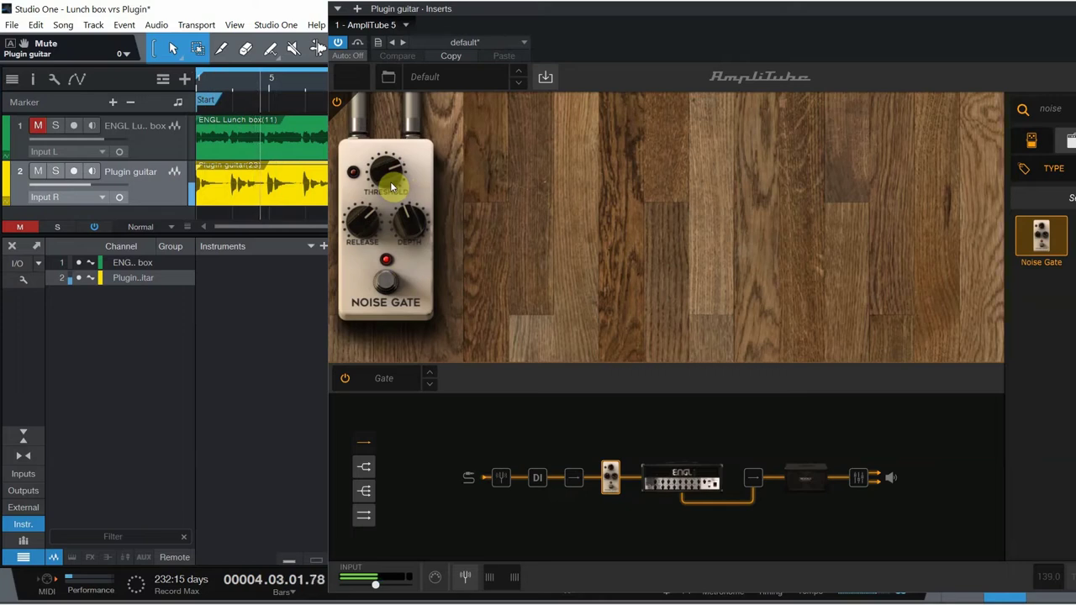
Alternate the mutes of Plugin guitar and ENGL Lunch box repeatedly to compare the readjusted gate against the real amp
click(38, 172)
click(38, 126)
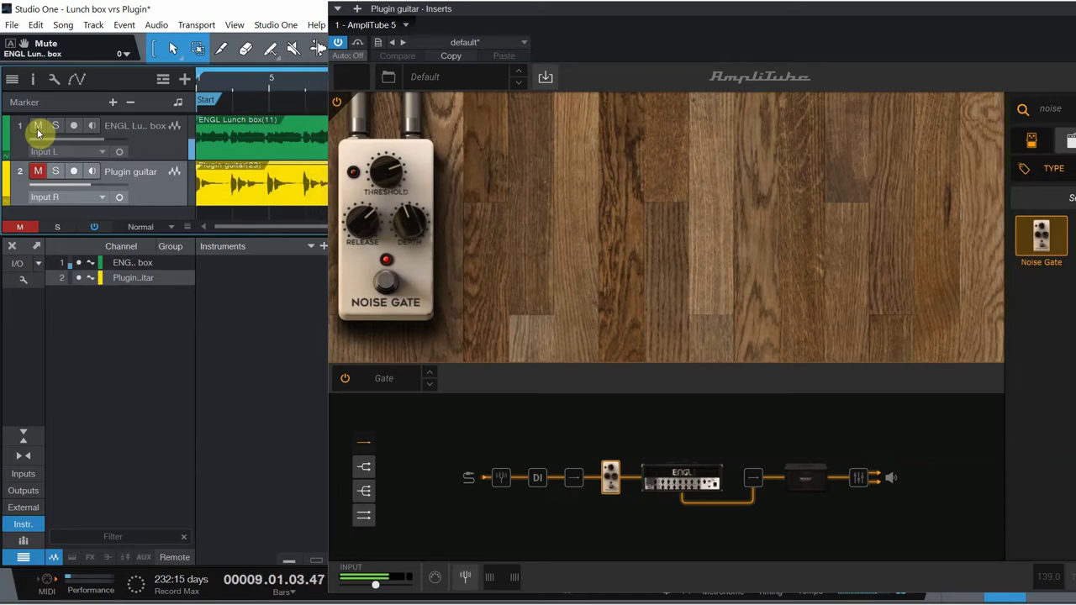
click(38, 126)
click(39, 171)
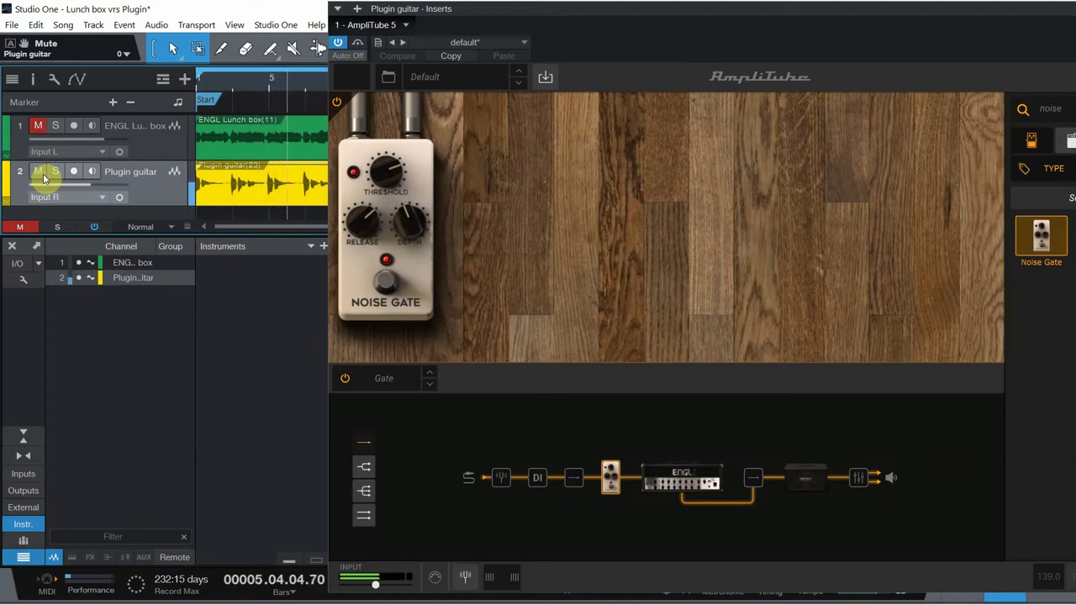
click(39, 172)
click(39, 126)
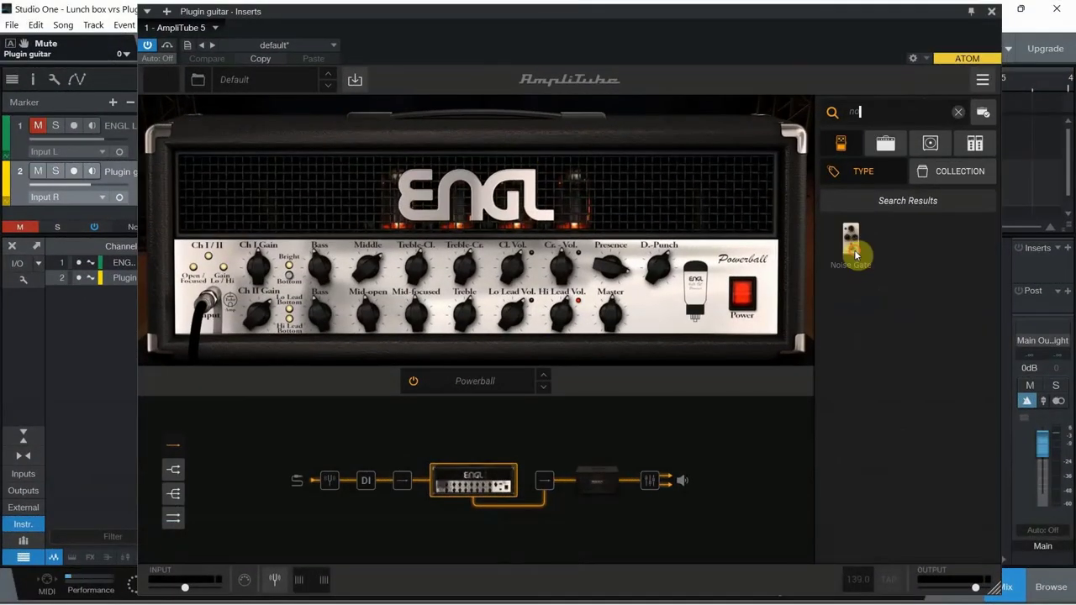
Insert the Noise Gate pedal after the Powerball amp in its effects loop and open the pedal's enlarged edit view
drag(849, 238, 550, 496)
drag(542, 495, 544, 496)
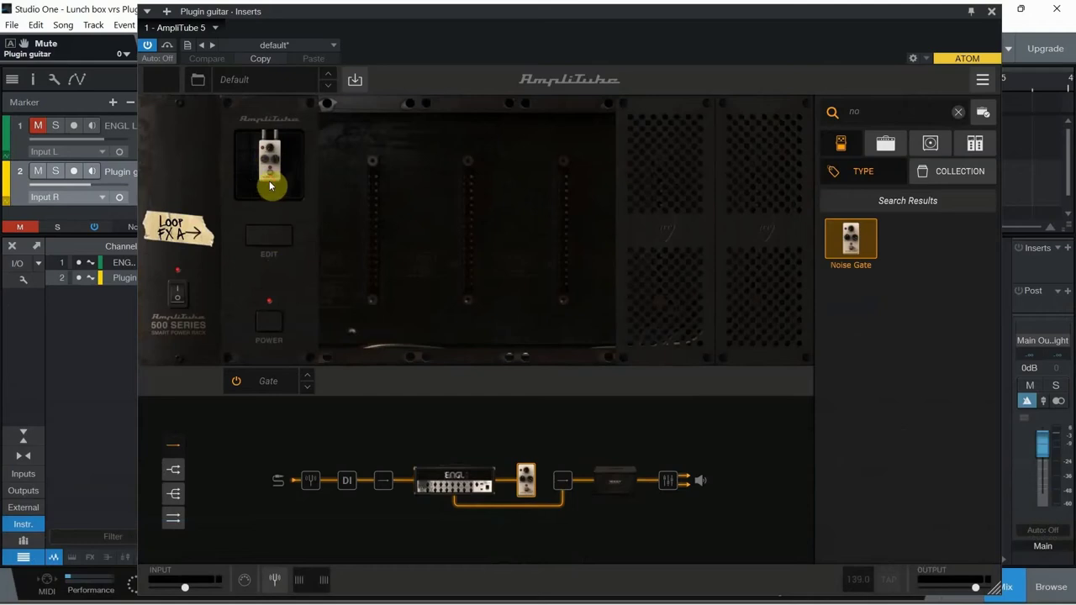
click(271, 239)
click(482, 295)
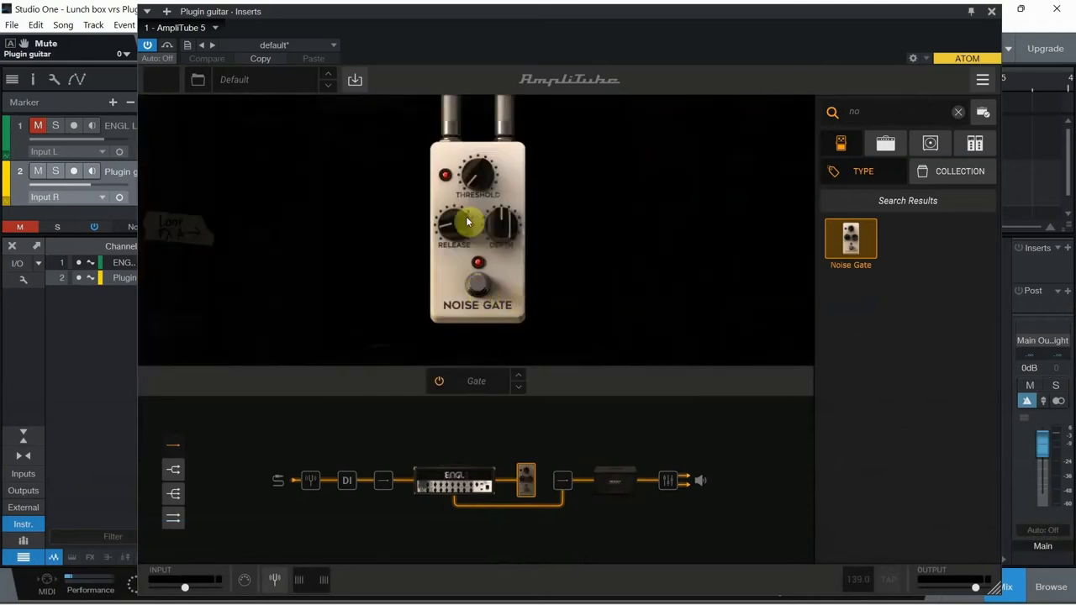
Set the loop Noise Gate's threshold to -54.3 dB and its release to 318.7 ms while the guitar plays
drag(476, 170, 501, 95)
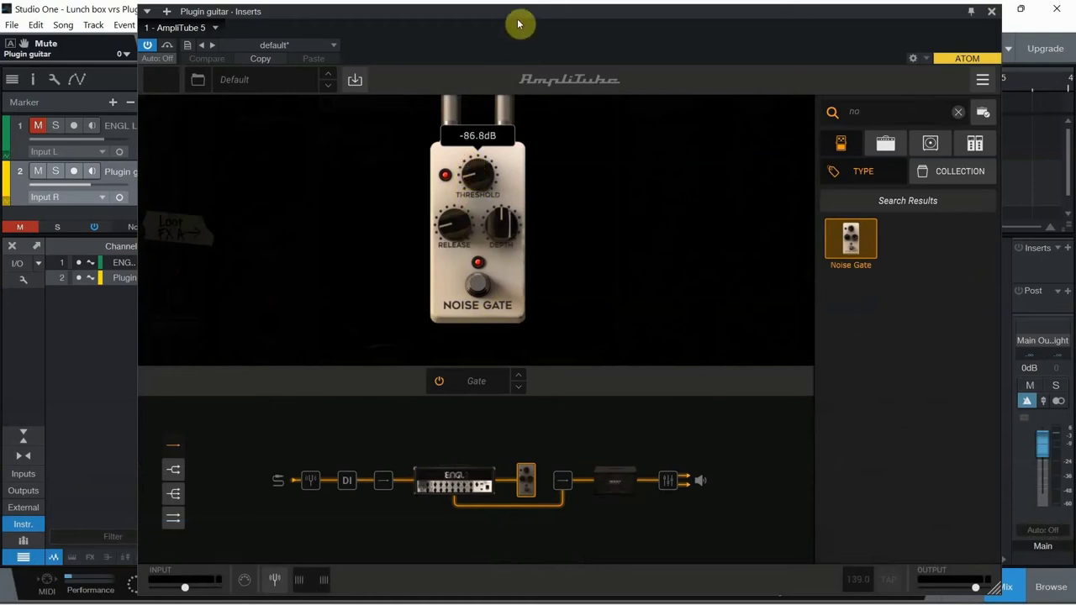
drag(518, 13, 540, 13)
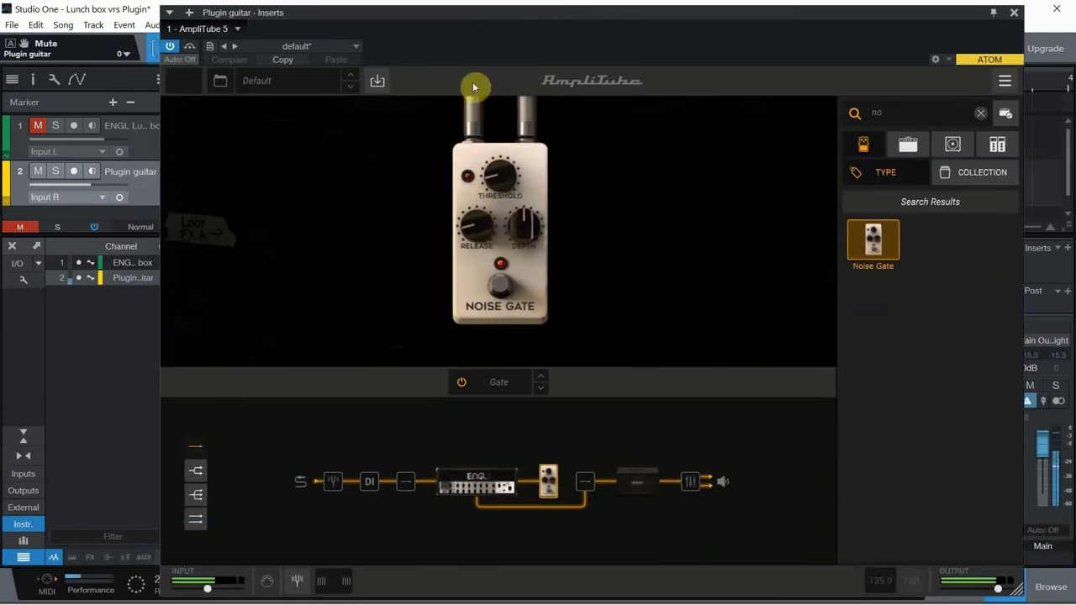
drag(495, 182, 538, 120)
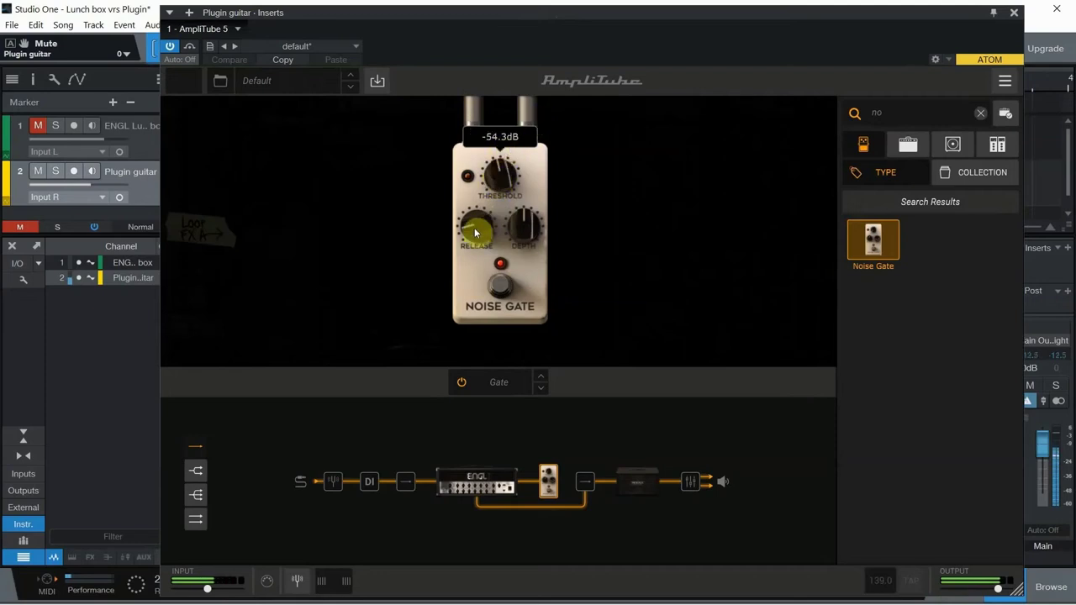
drag(476, 233, 471, 221)
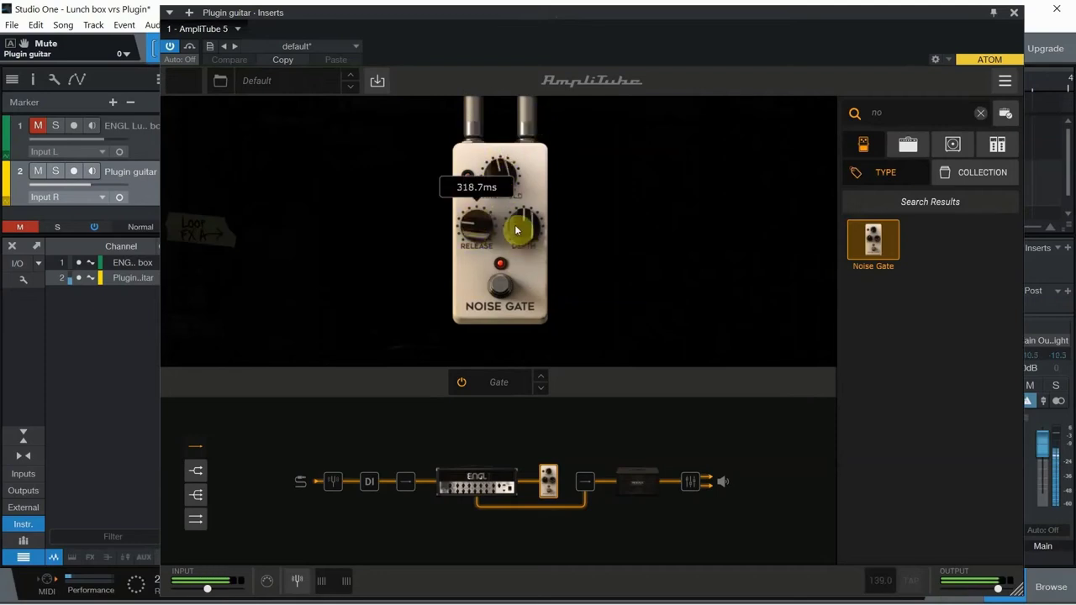
click(497, 198)
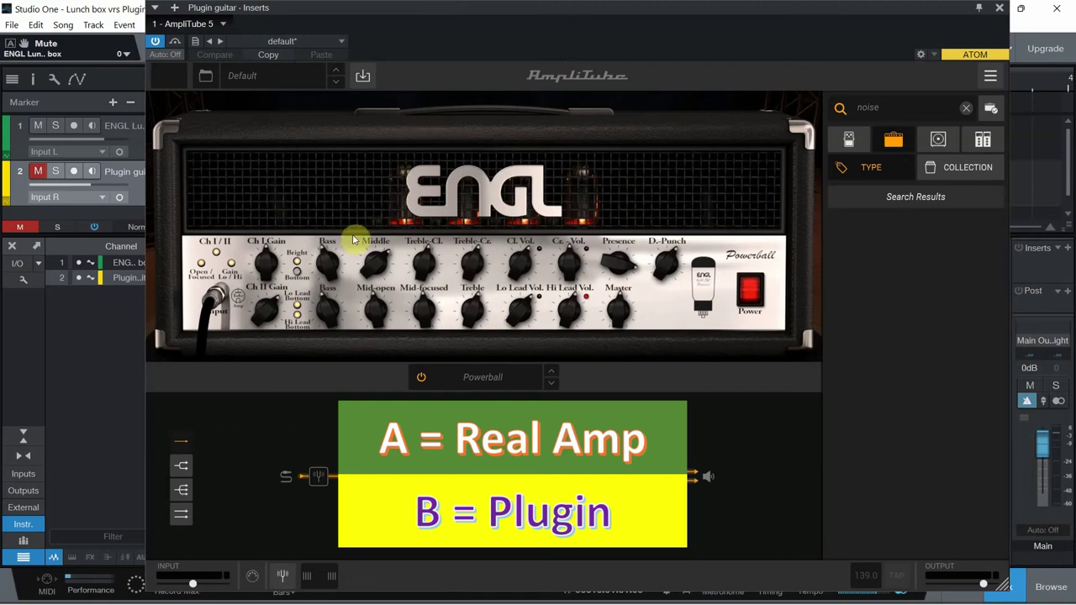
Unmute the Plugin guitar track
click(40, 172)
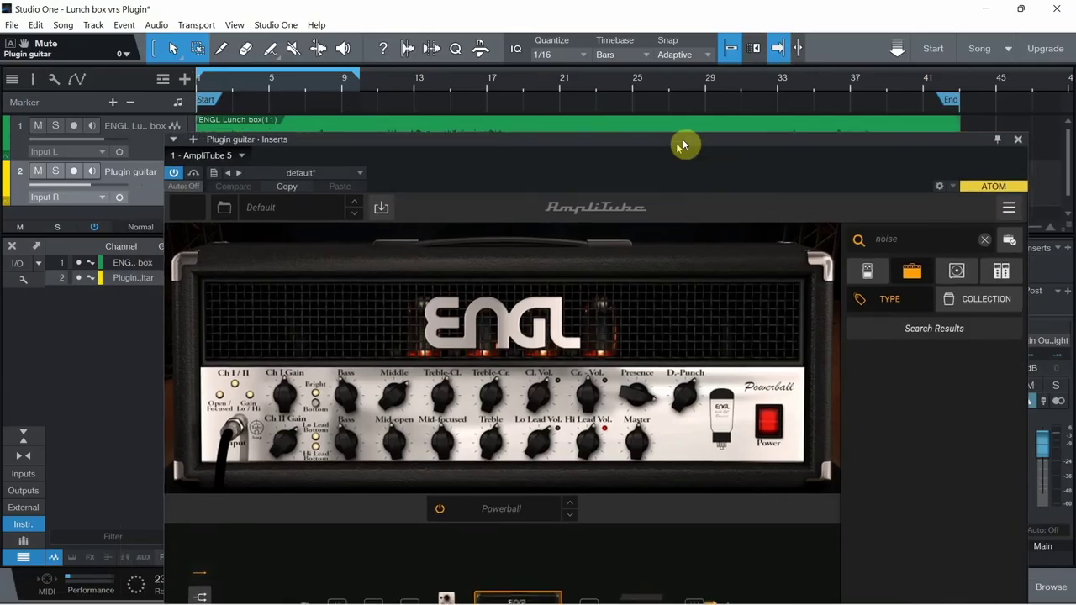
drag(684, 144, 697, 48)
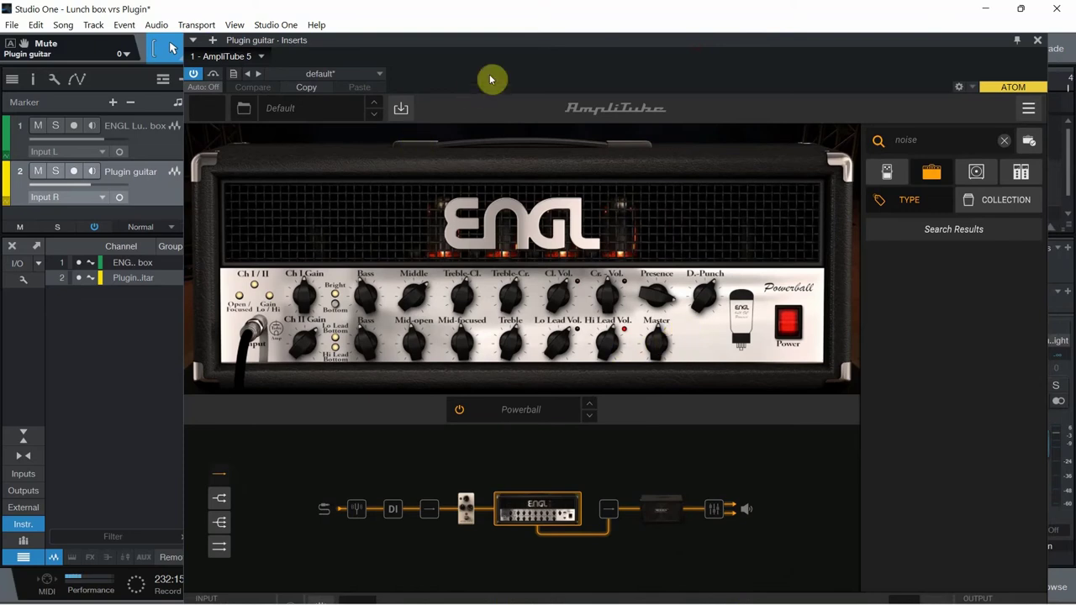
drag(486, 45, 505, 244)
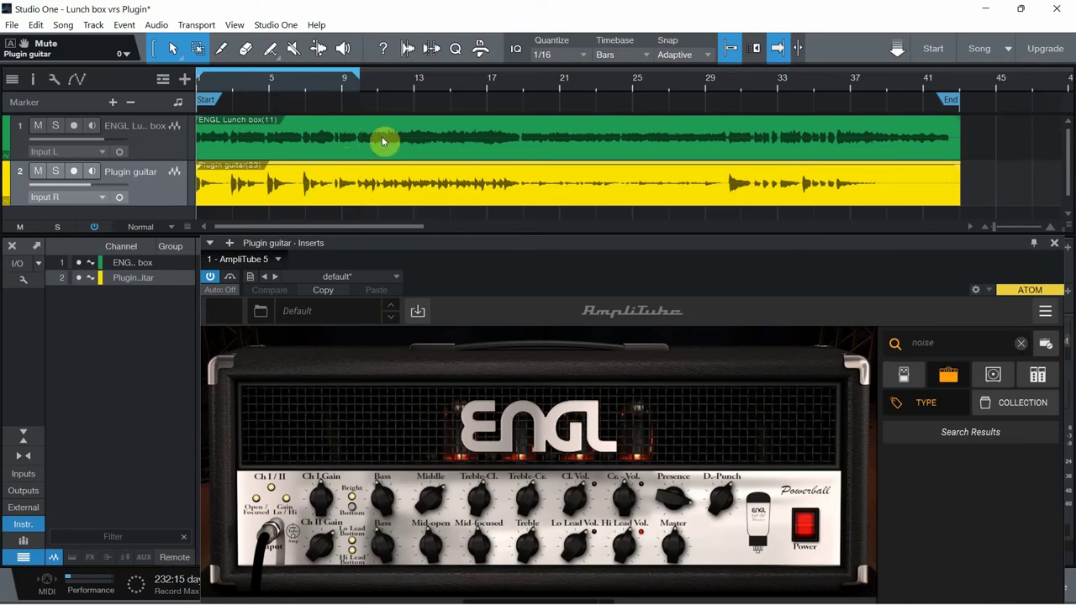
drag(516, 254, 469, 90)
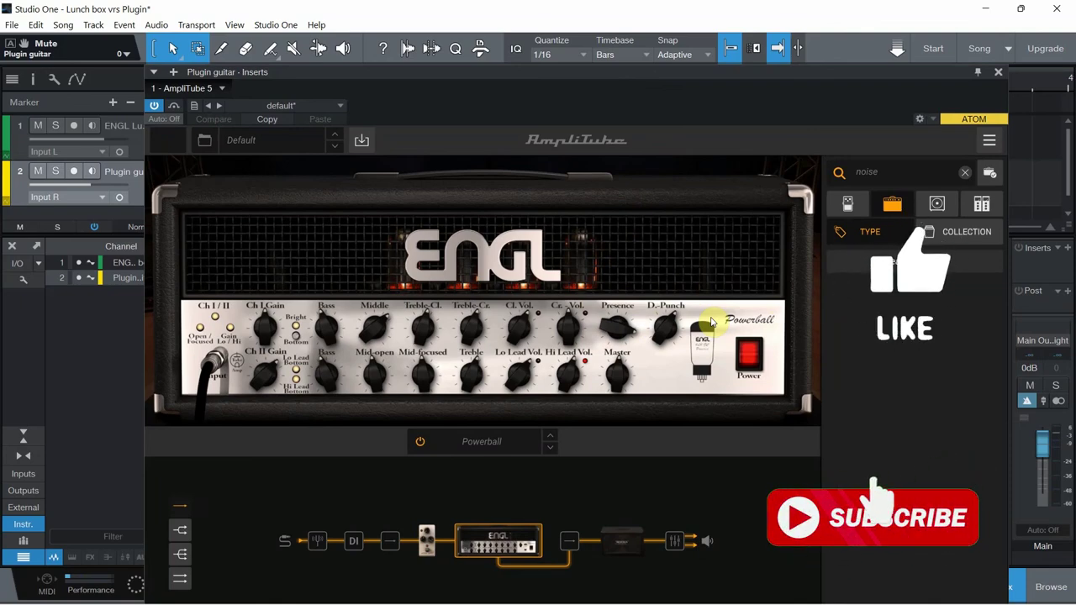
drag(628, 72, 613, 8)
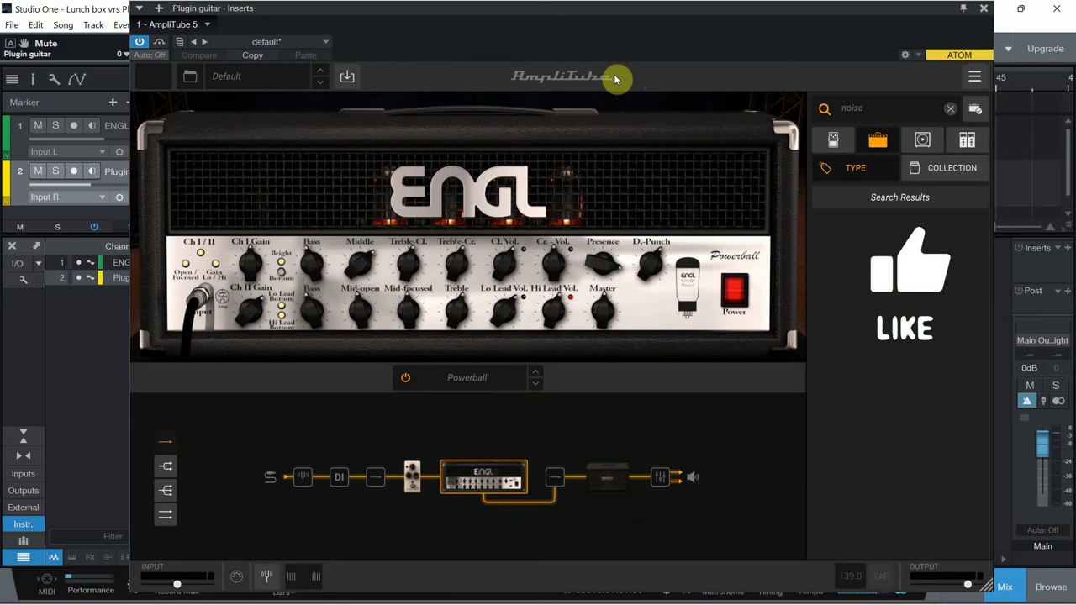